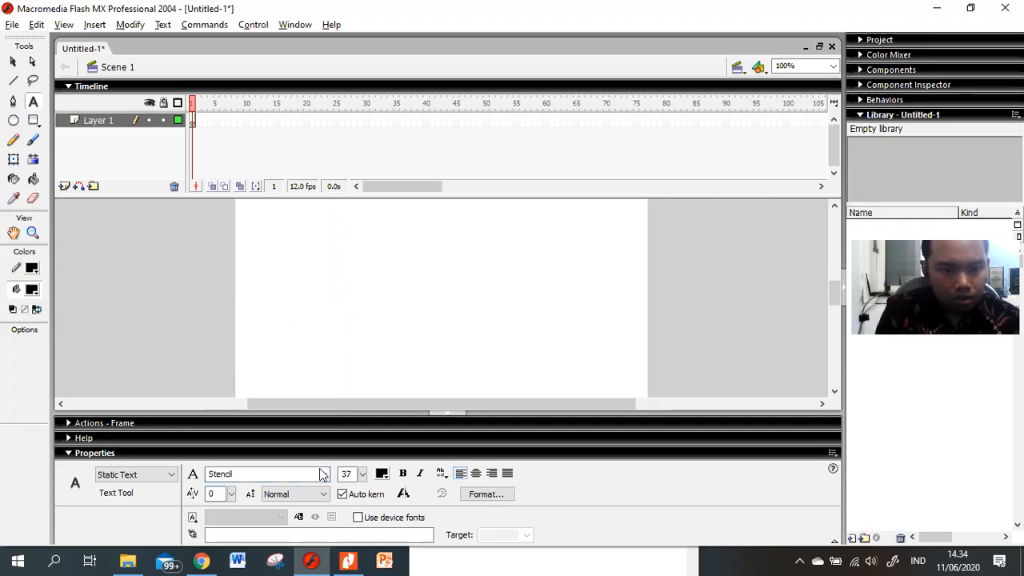
Step: Set the text size to 53 and colour to red, then type the name on the stage
left_click(364, 474)
left_click_drag(363, 474, 366, 451)
left_click(381, 473)
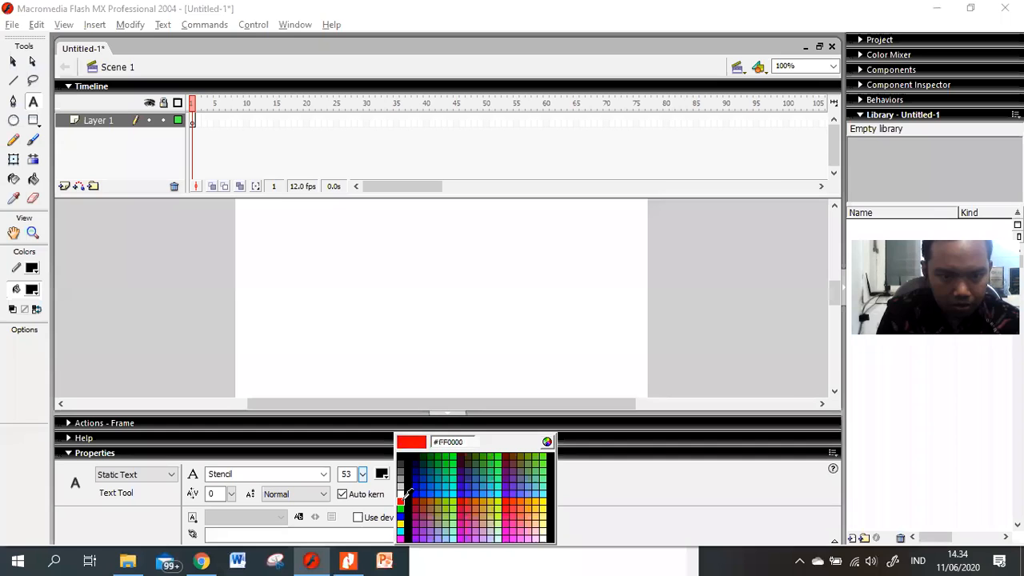
left_click(400, 501)
left_click(289, 317)
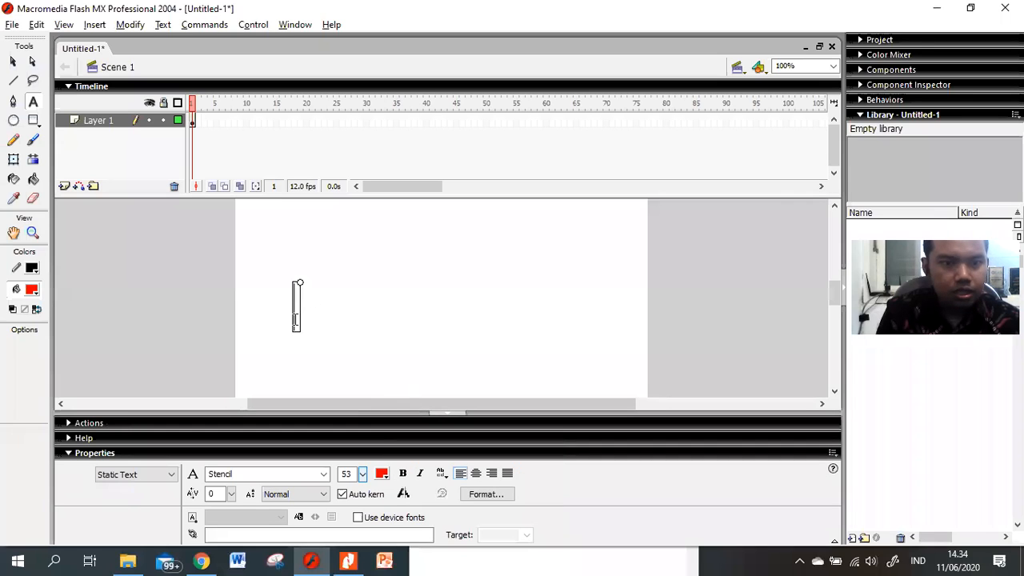
type("I")
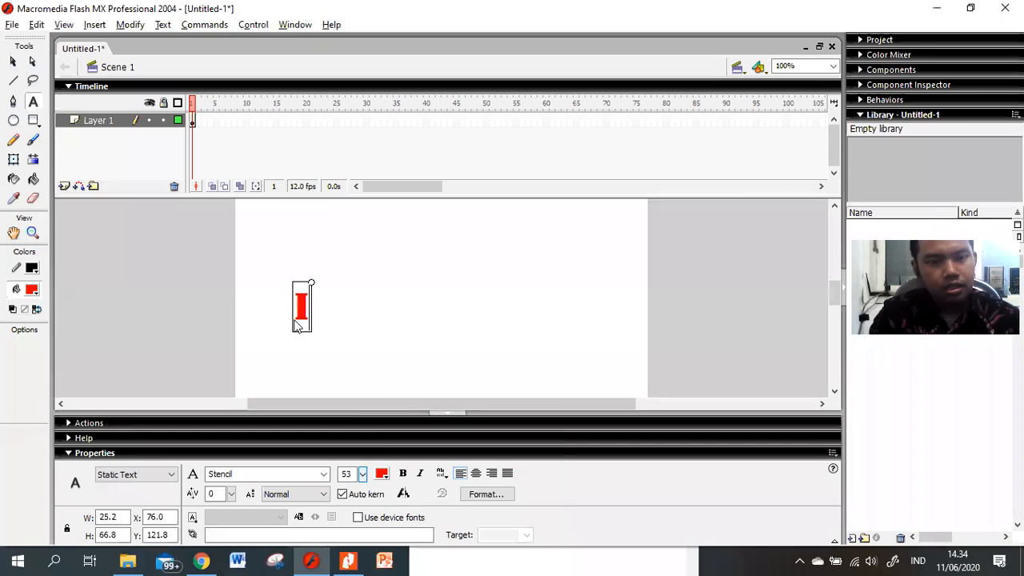
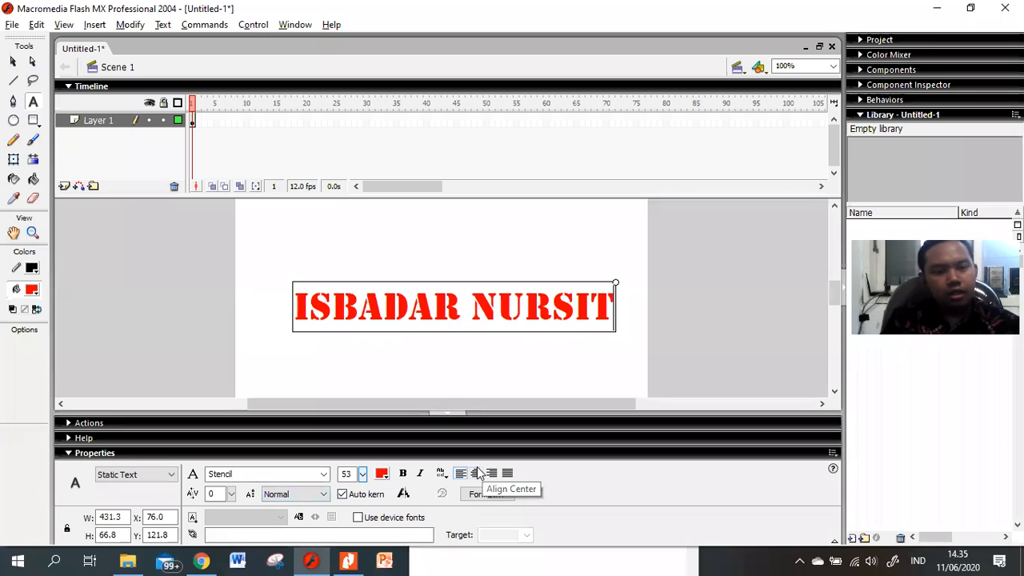
key("alt+Tab")
key("alt+Tab")
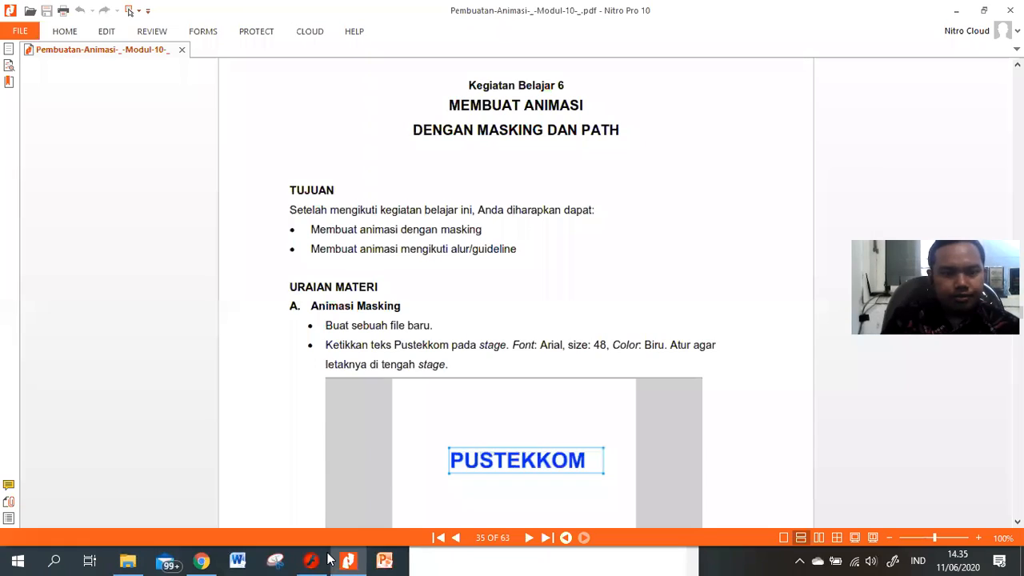
Step: Page down the tutorial PDF to the Insert Frame and Insert Layer steps, then return to Flash
mouse_move(327, 558)
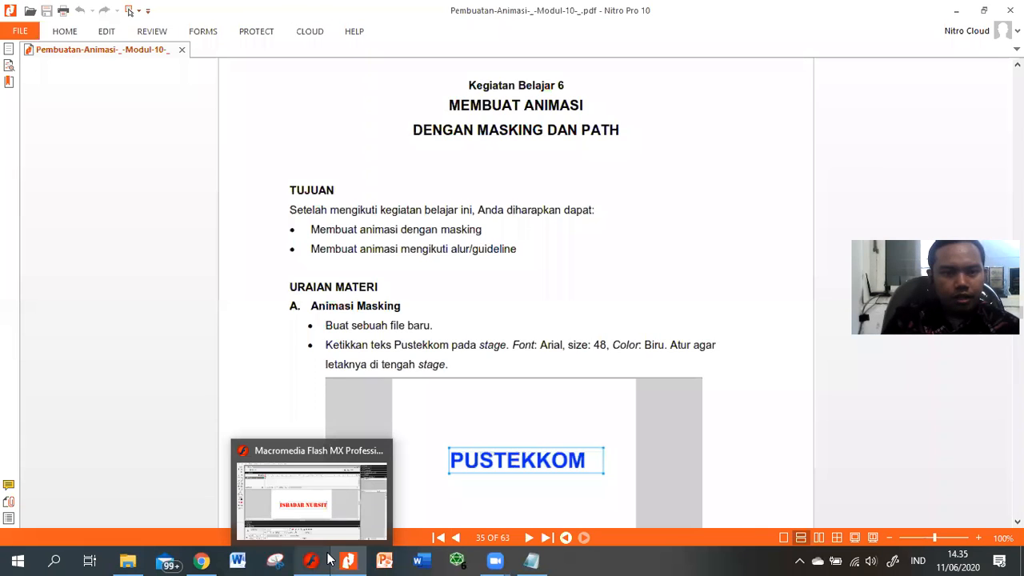
key("Page_Down")
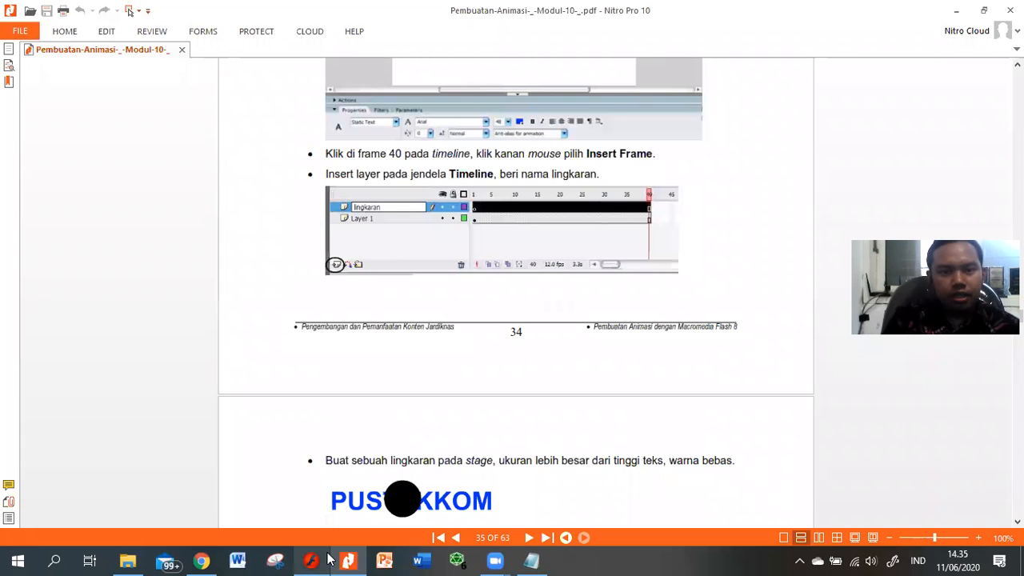
left_click(328, 558)
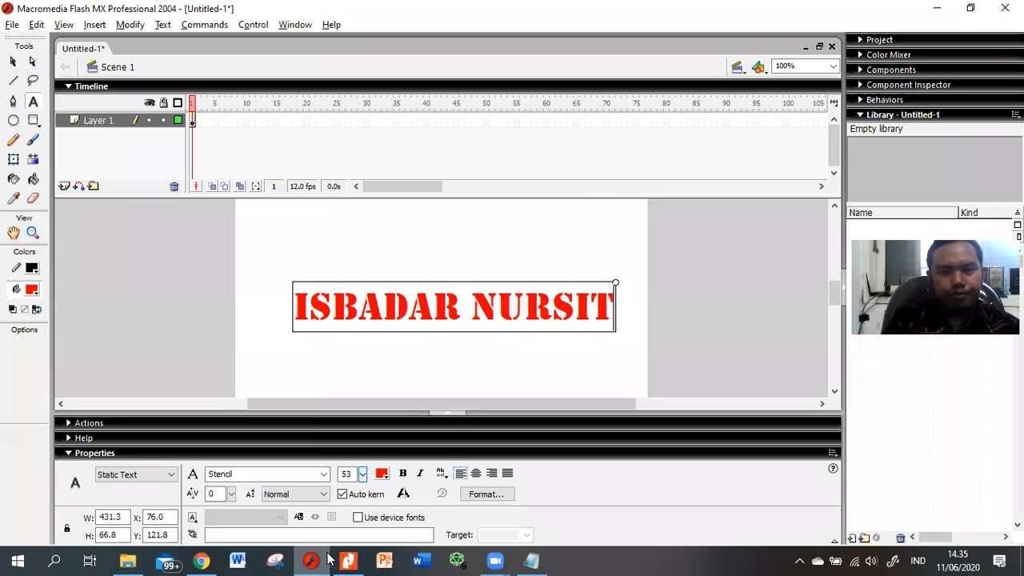
Step: Insert frames on Layer 1 up to frame 40, then check the tutorial's next step
left_click(427, 119)
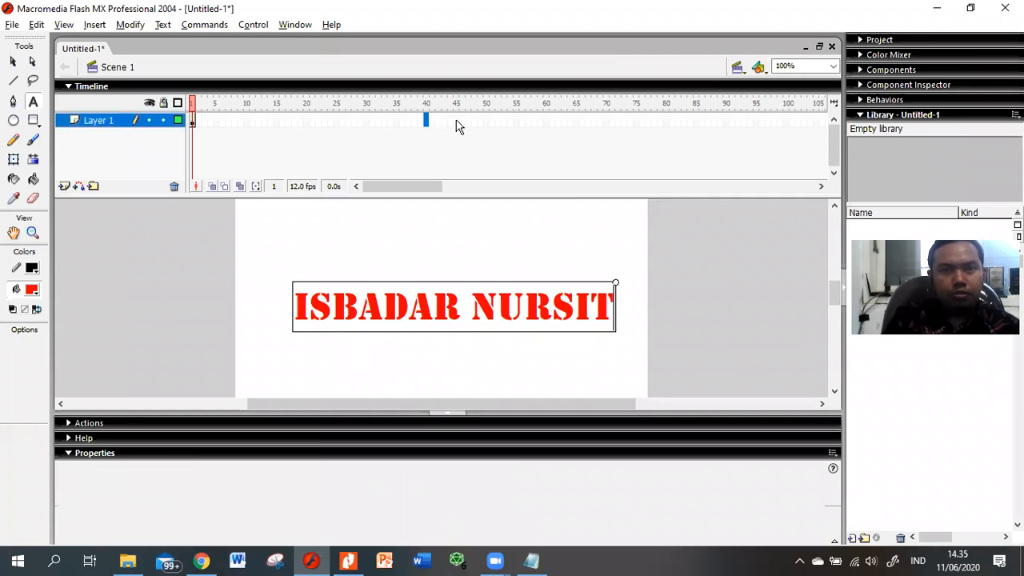
left_click(457, 122)
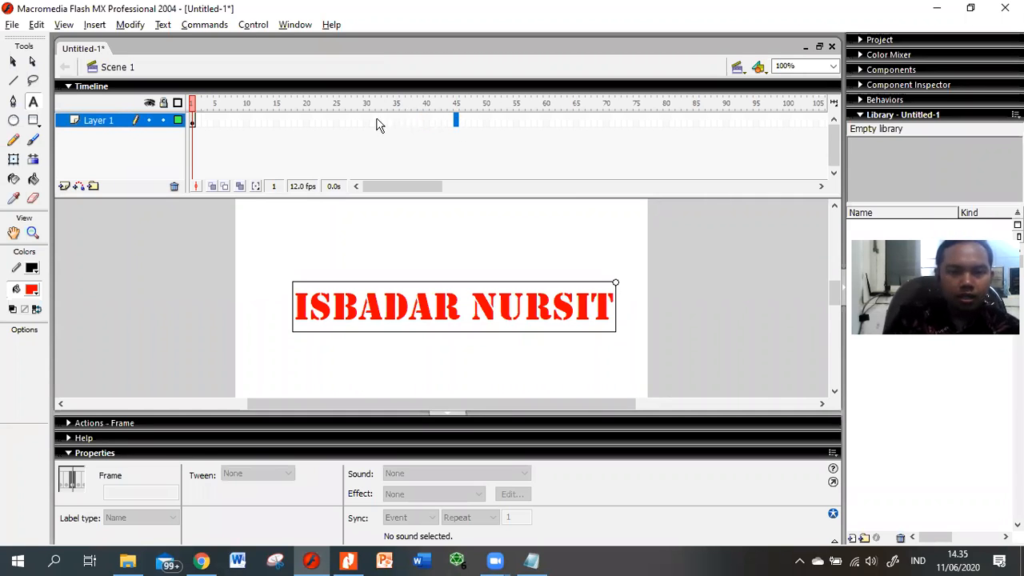
right_click(426, 122)
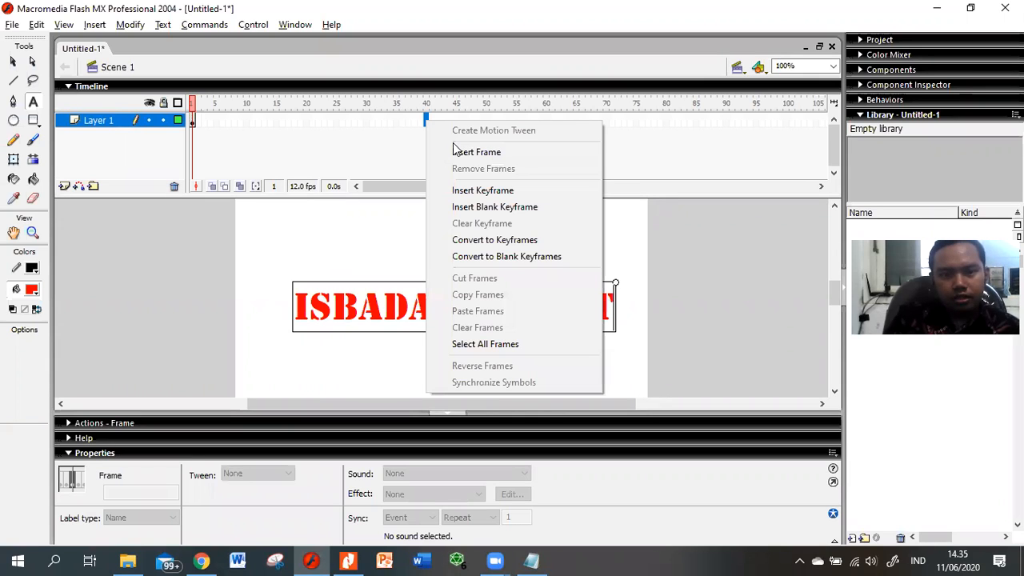
left_click(462, 152)
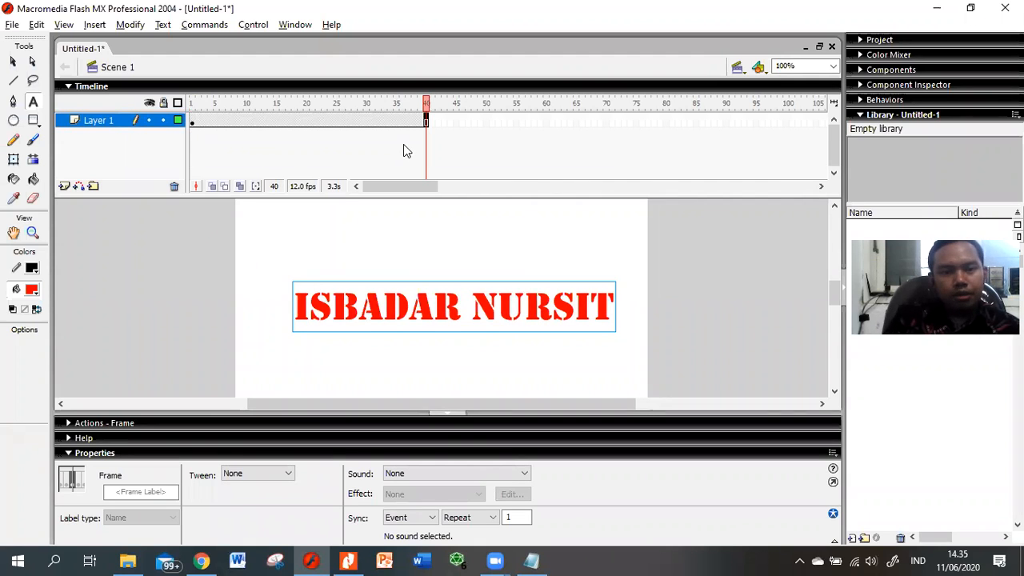
key("alt+Tab")
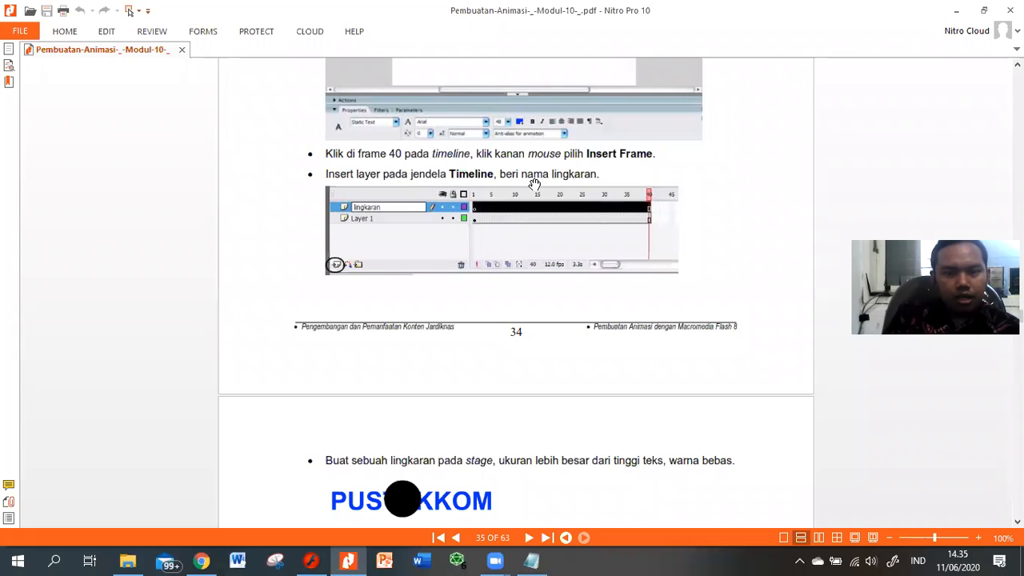
key("alt+Tab")
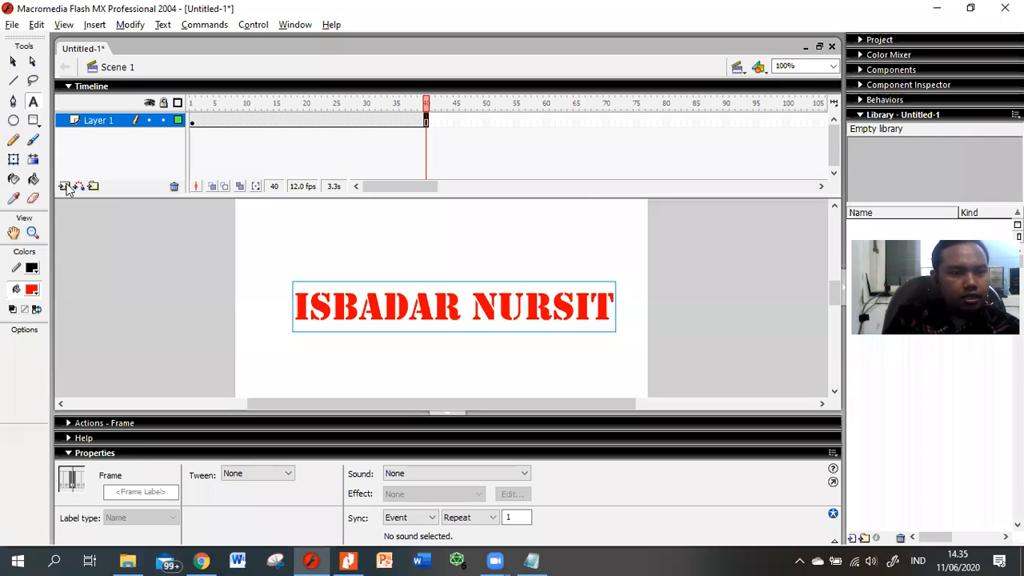
Step: Insert a new layer above Layer 1 and rename it LINK
left_click(64, 187)
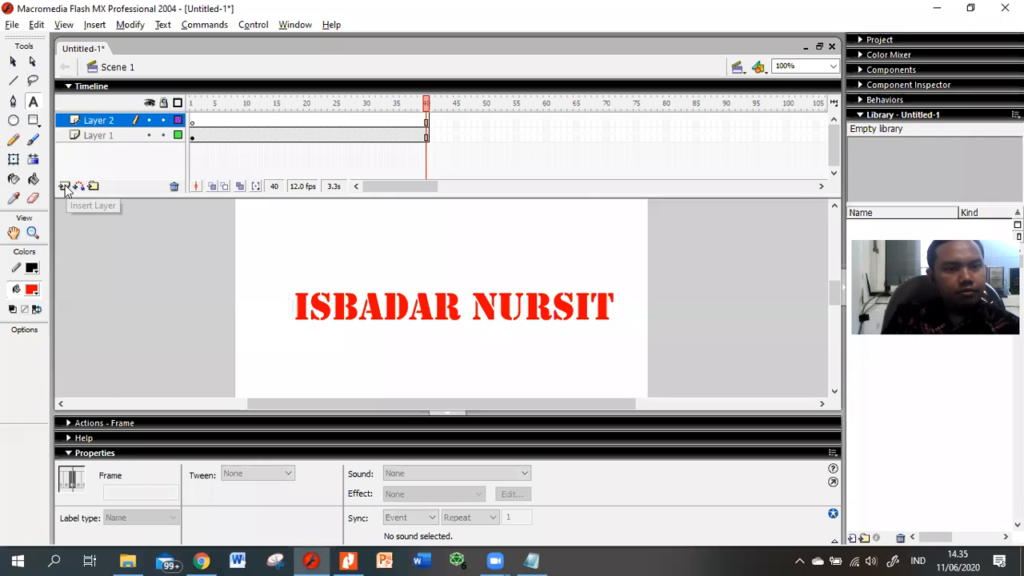
double_click(94, 120)
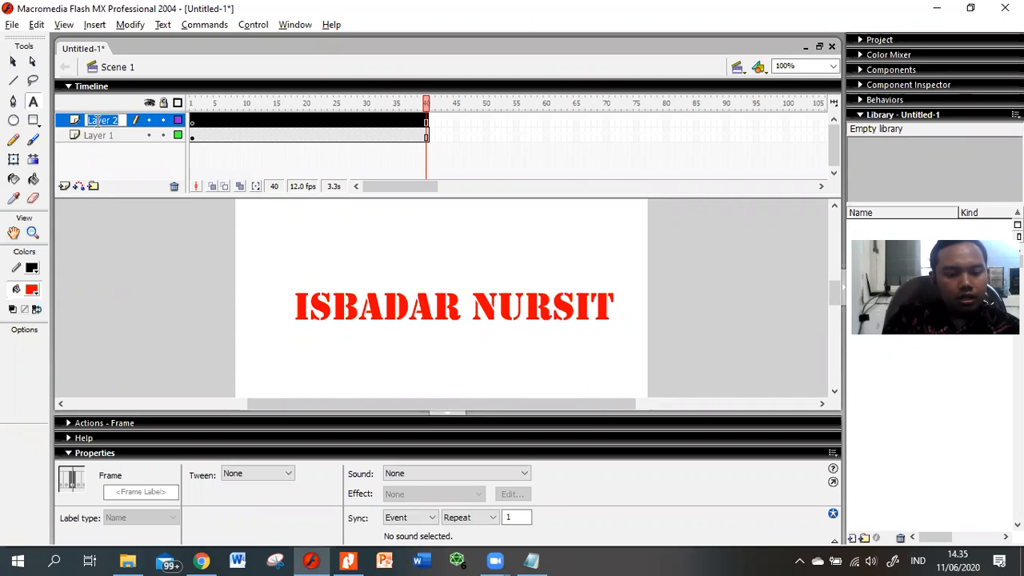
type("LINK")
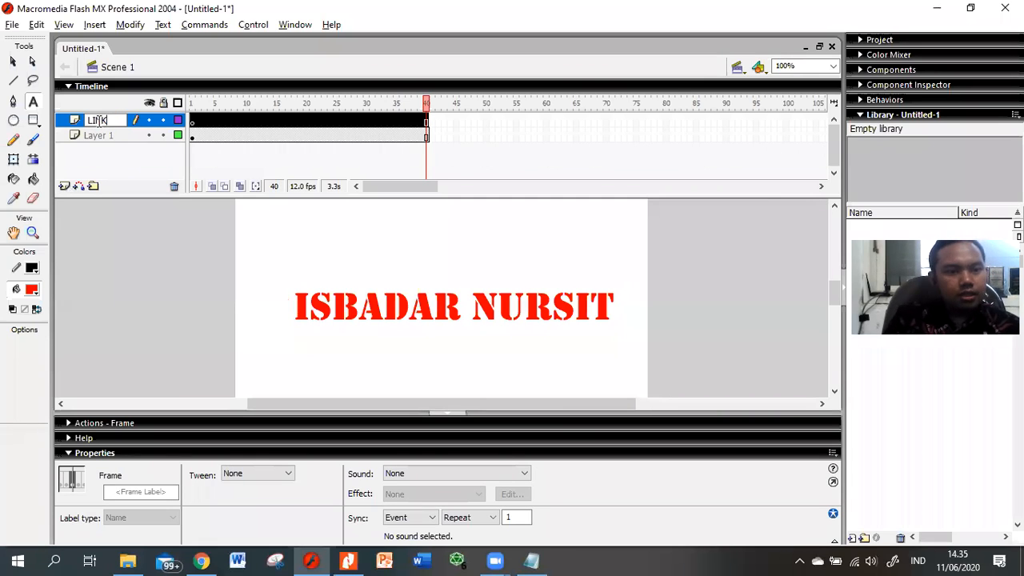
left_click(68, 146)
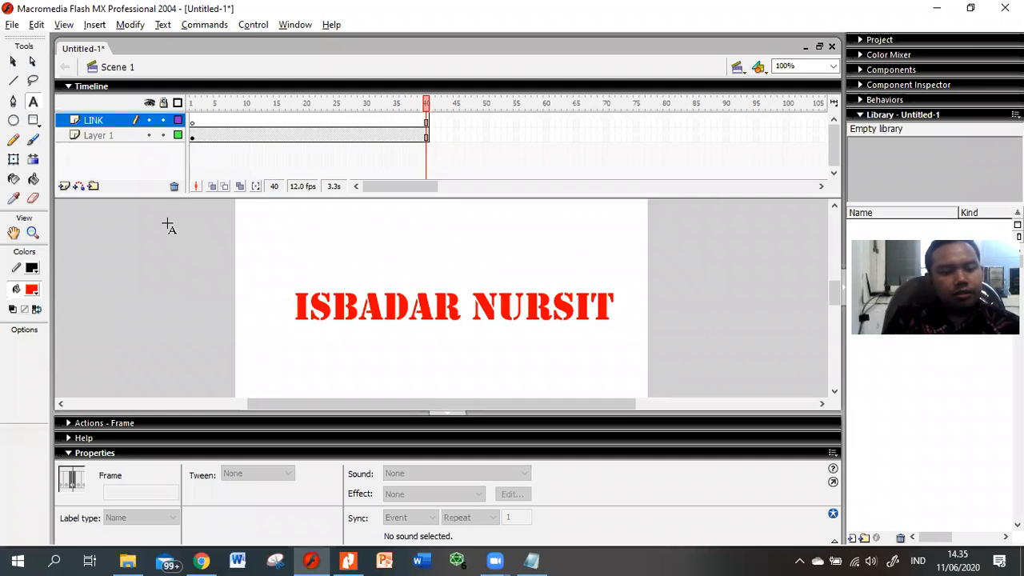
key("alt+Tab")
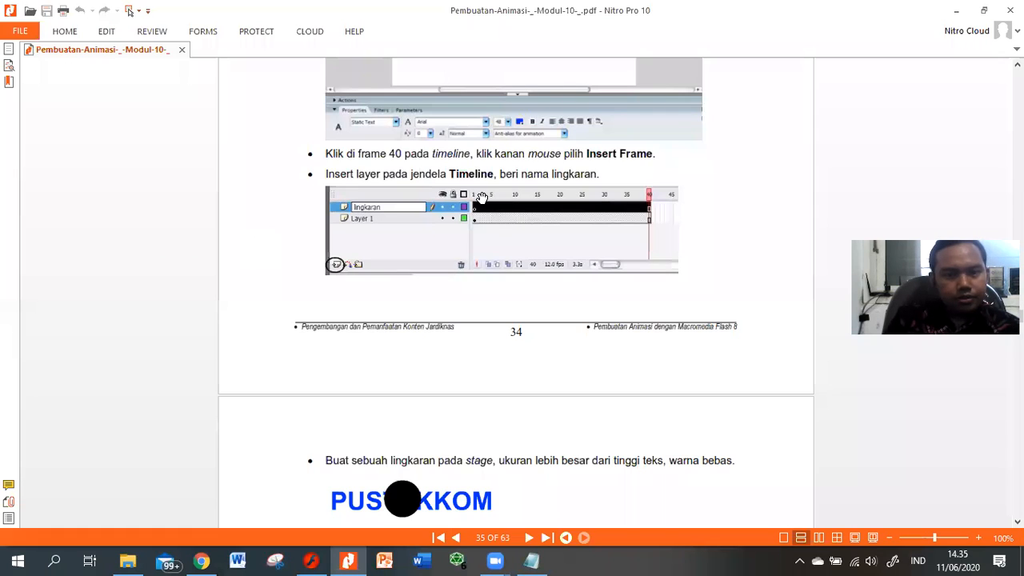
Step: Scroll the tutorial down to the circle-drawing and Convert to Symbol instructions
scroll(397, 226, "down", 3)
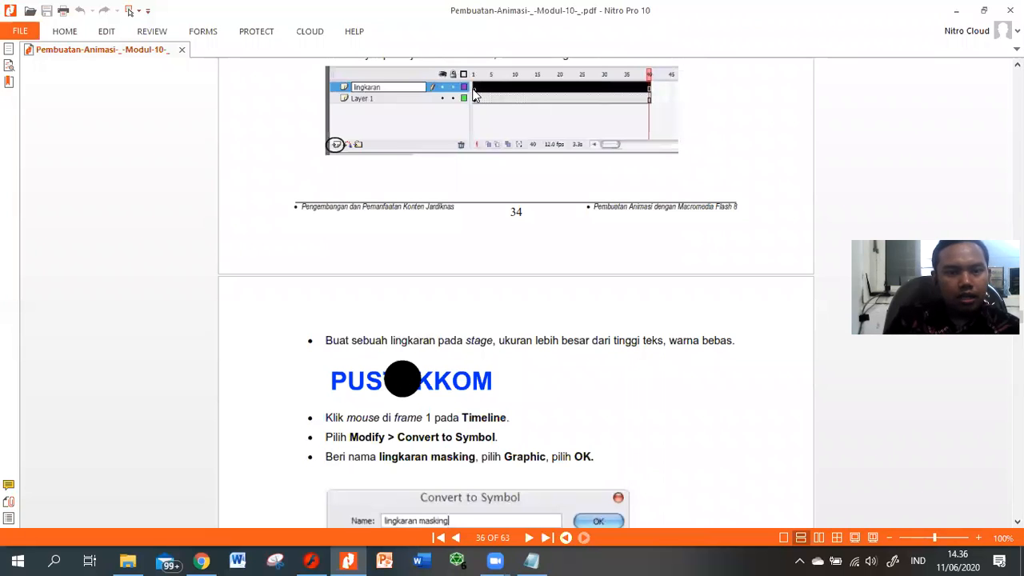
key("alt+Tab")
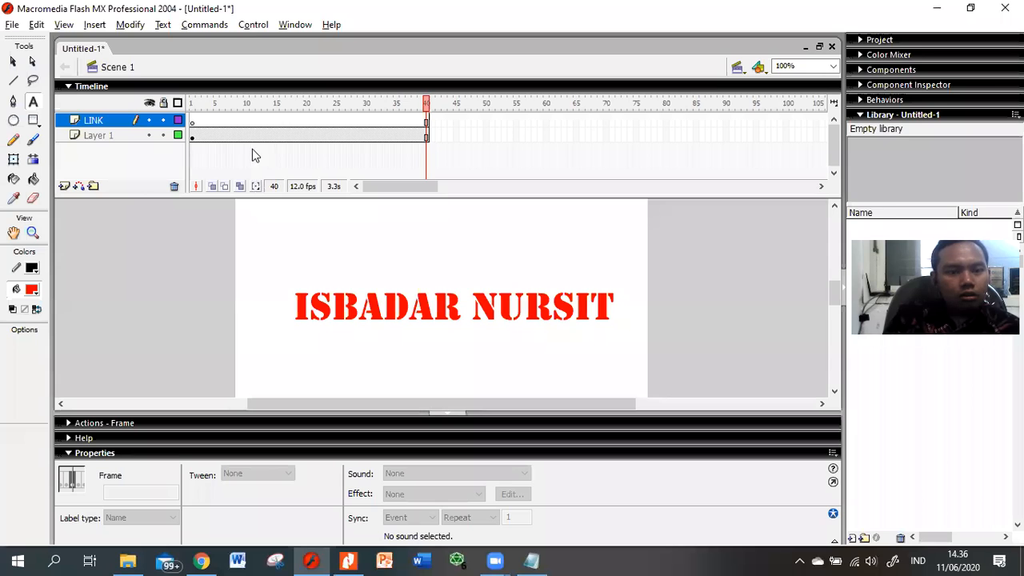
Step: On frame 1 of LINK, draw a green-filled circle over the first letters of the red text
left_click(336, 123)
left_click(306, 122)
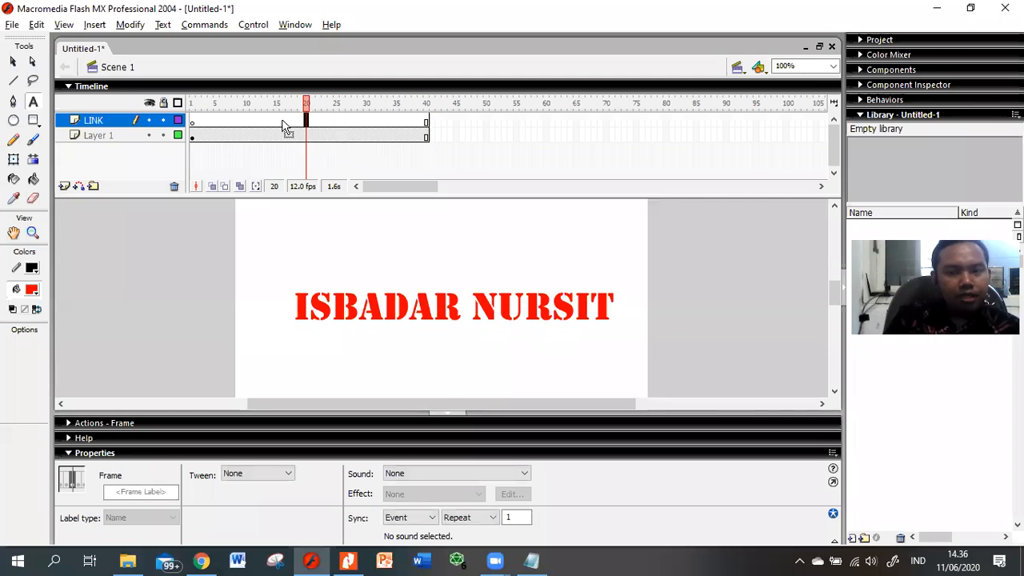
left_click(282, 122)
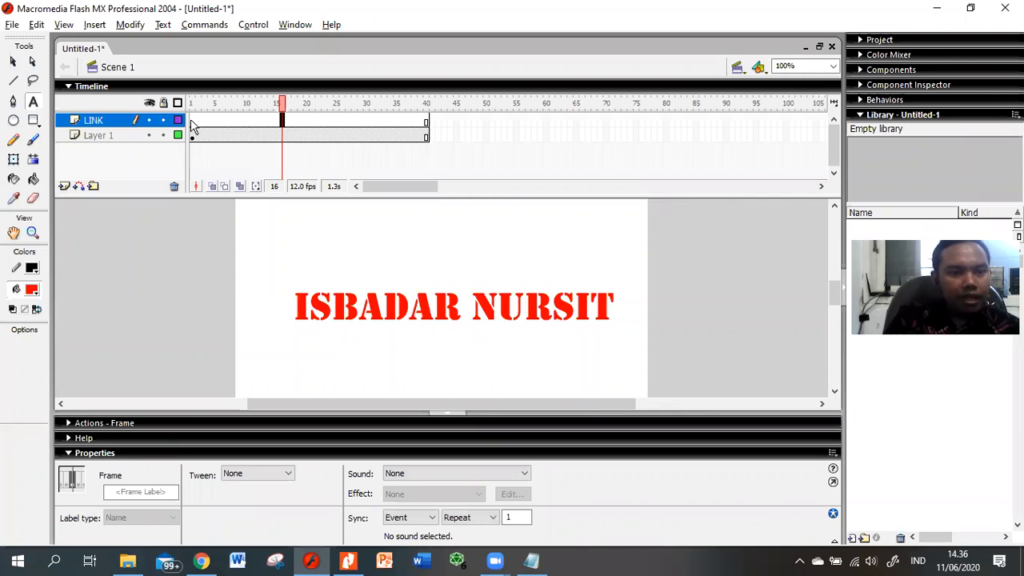
left_click(192, 121)
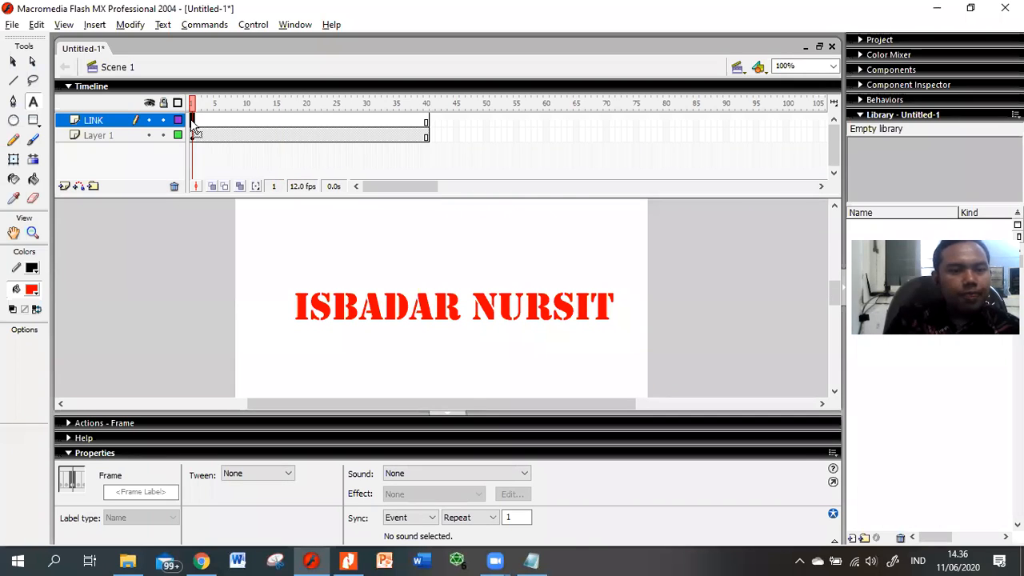
left_click(14, 120)
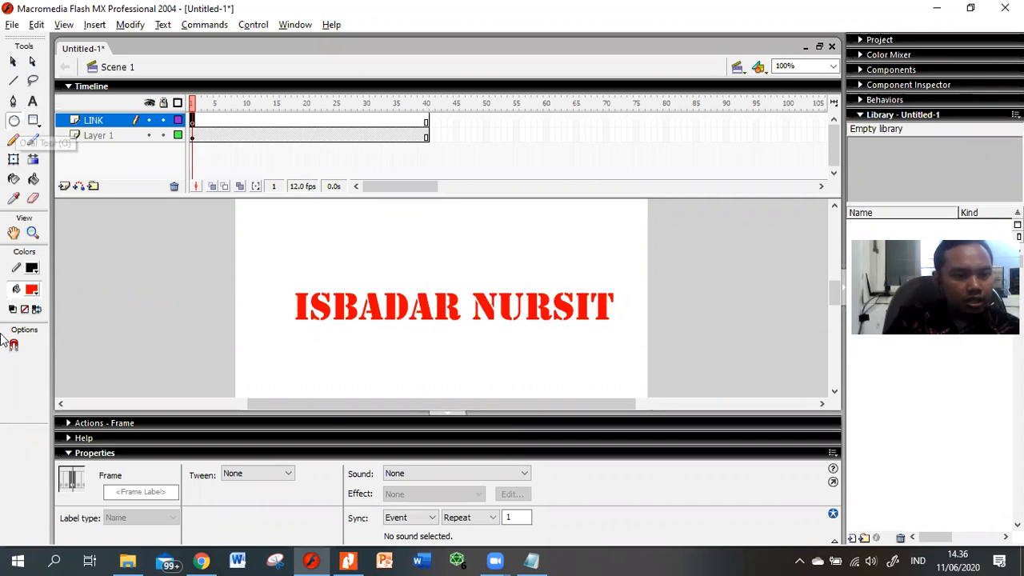
left_click(32, 289)
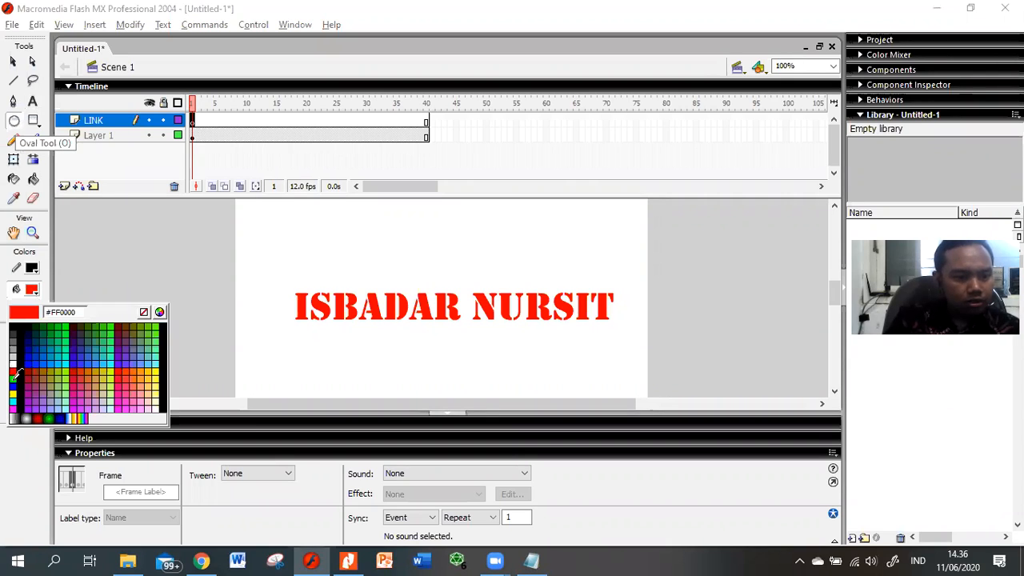
key("Return")
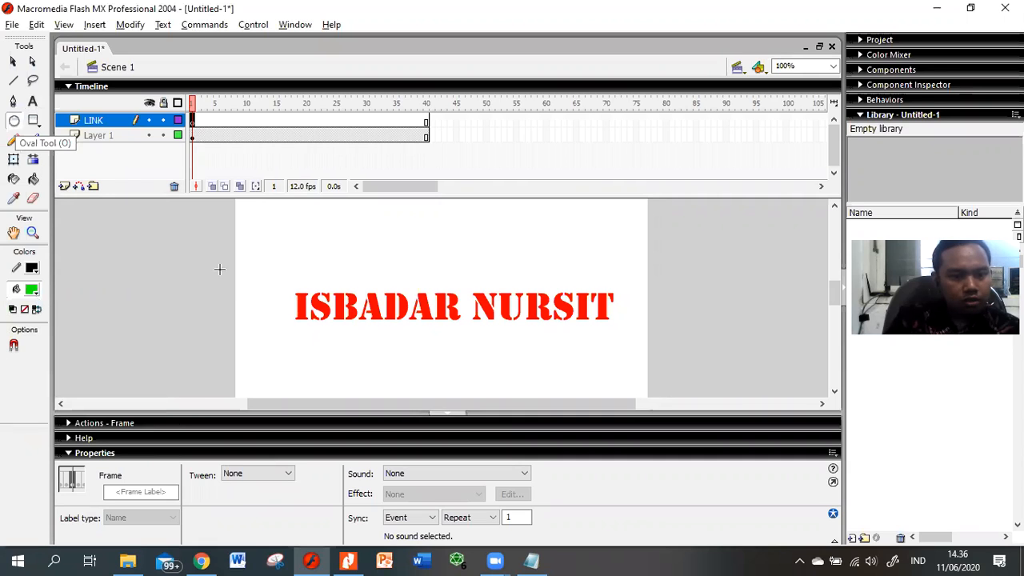
mouse_move(211, 274)
left_mouse_down()
mouse_move(261, 342)
mouse_move(293, 345)
left_mouse_up()
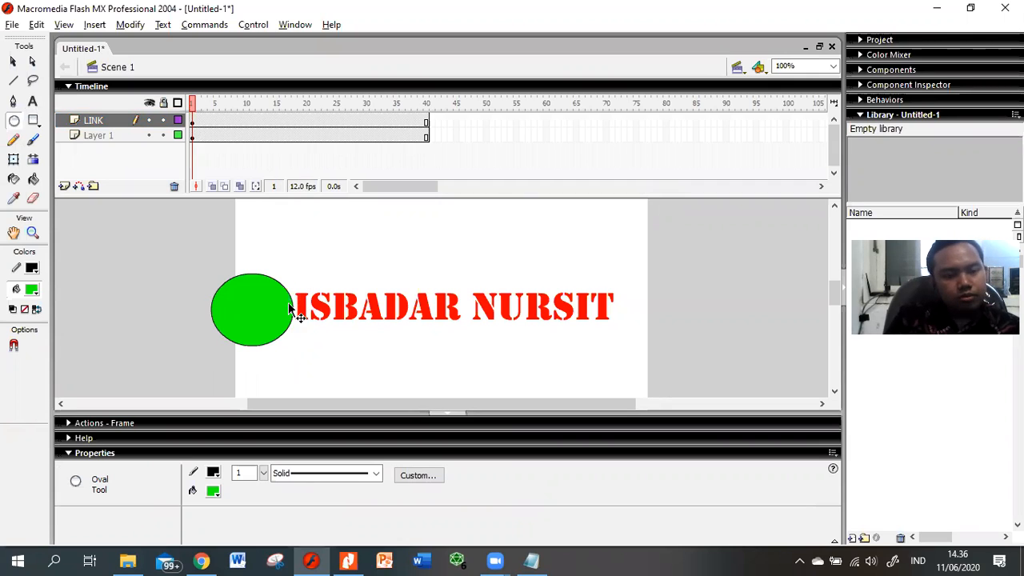
key("ctrl+z")
left_click_drag(285, 272, 366, 343)
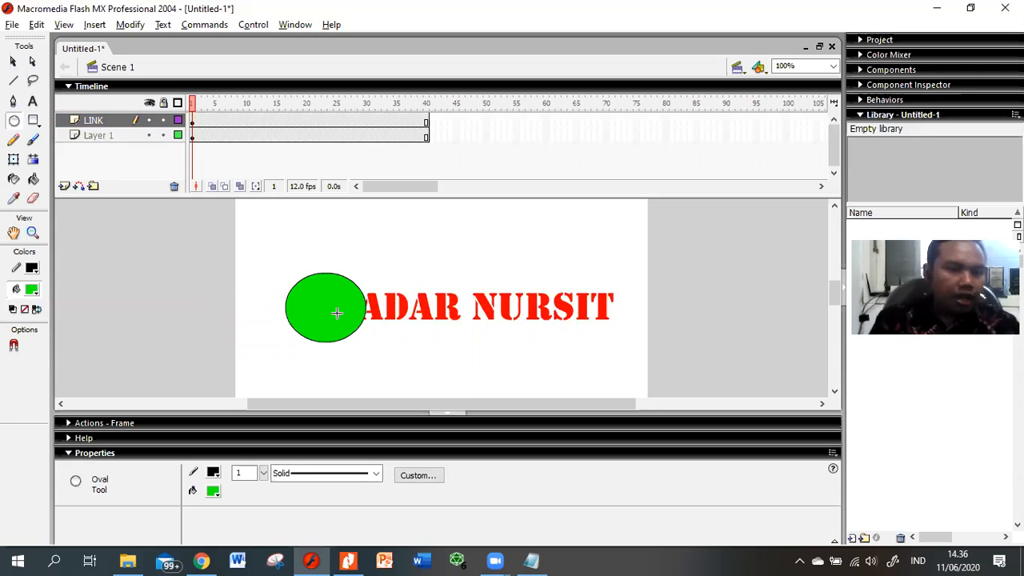
left_click(193, 124)
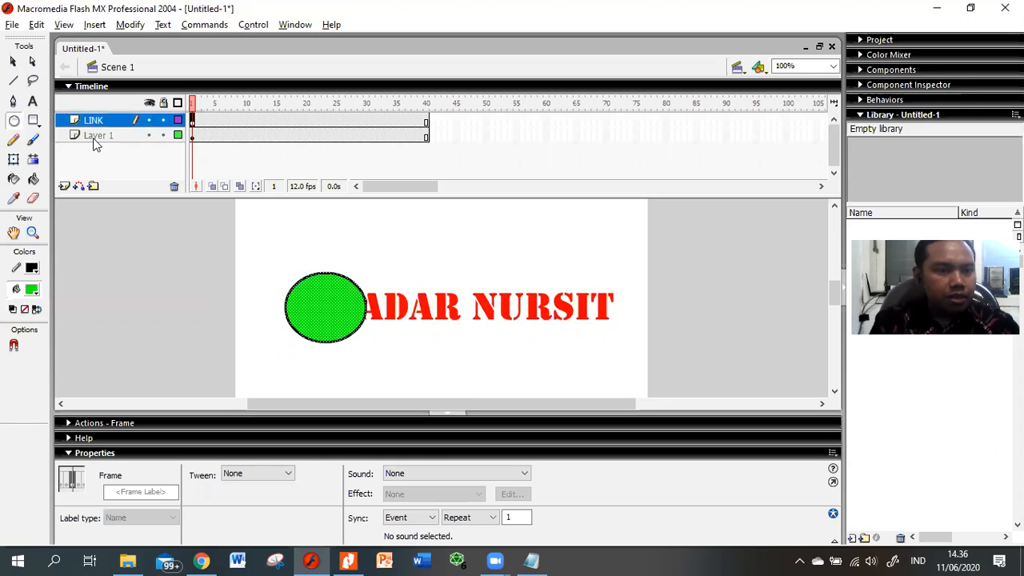
left_click(94, 141)
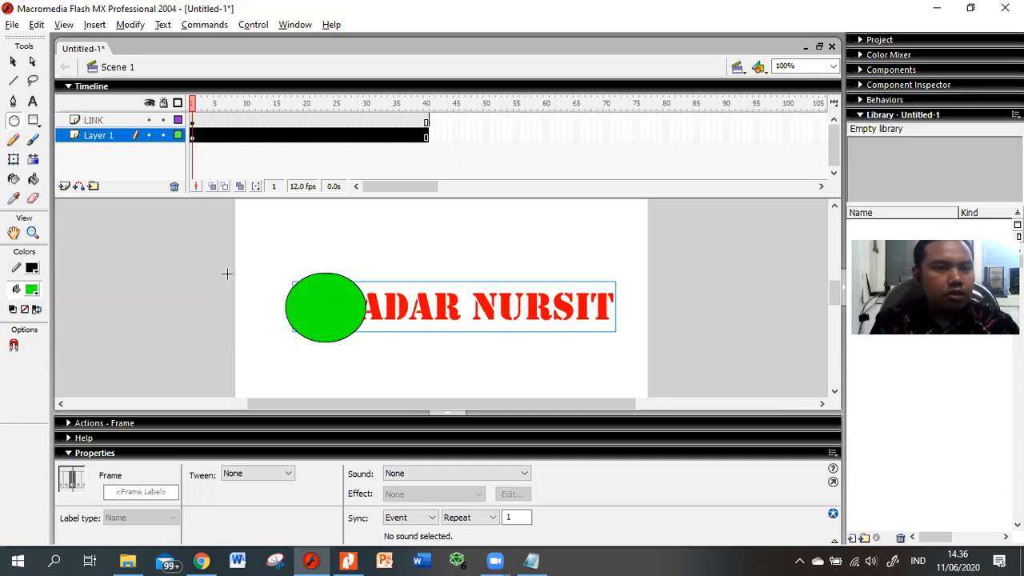
left_click_drag(194, 124, 199, 135)
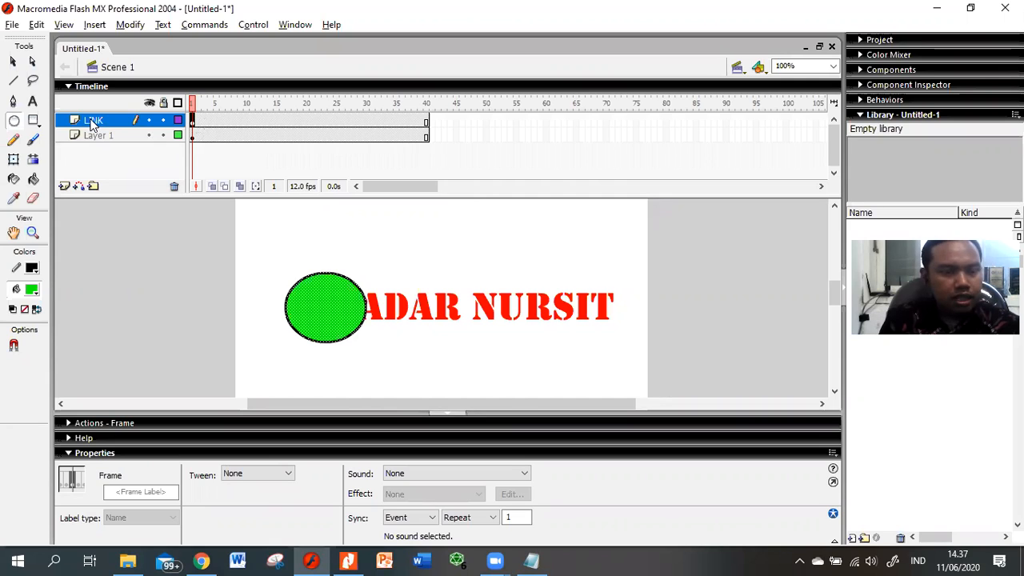
key("Return")
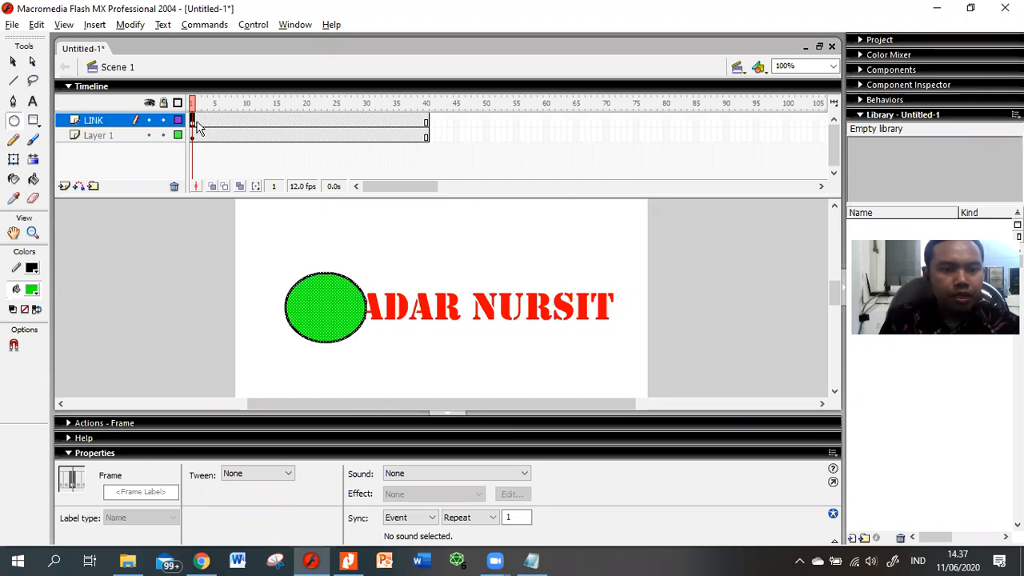
key("alt+Tab")
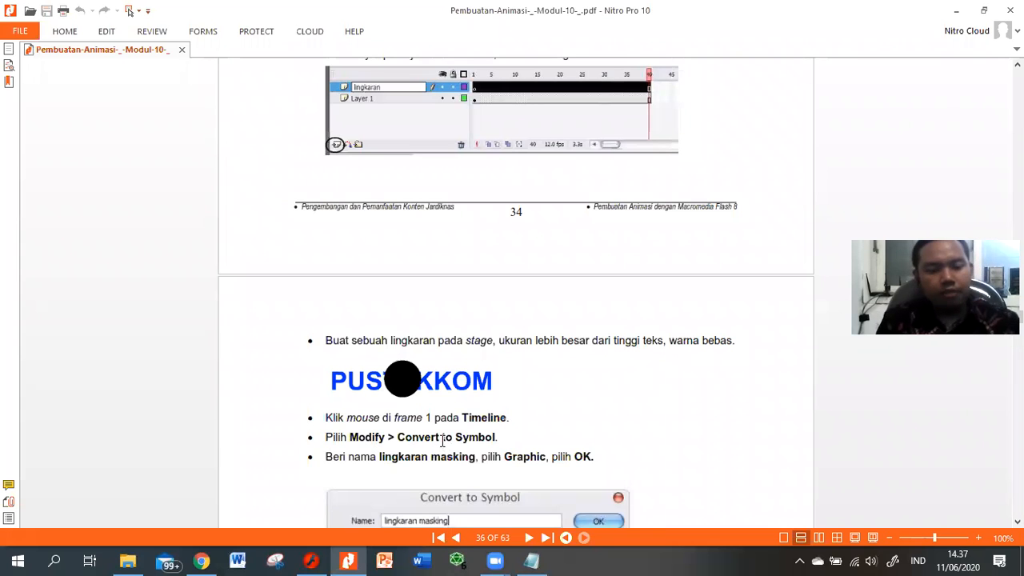
key("alt+Tab")
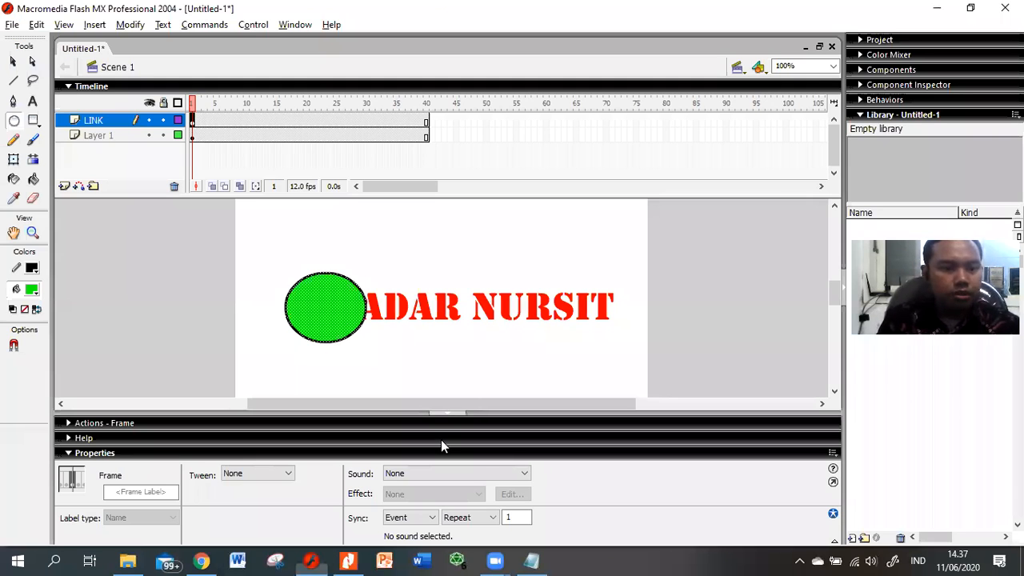
left_click(12, 62)
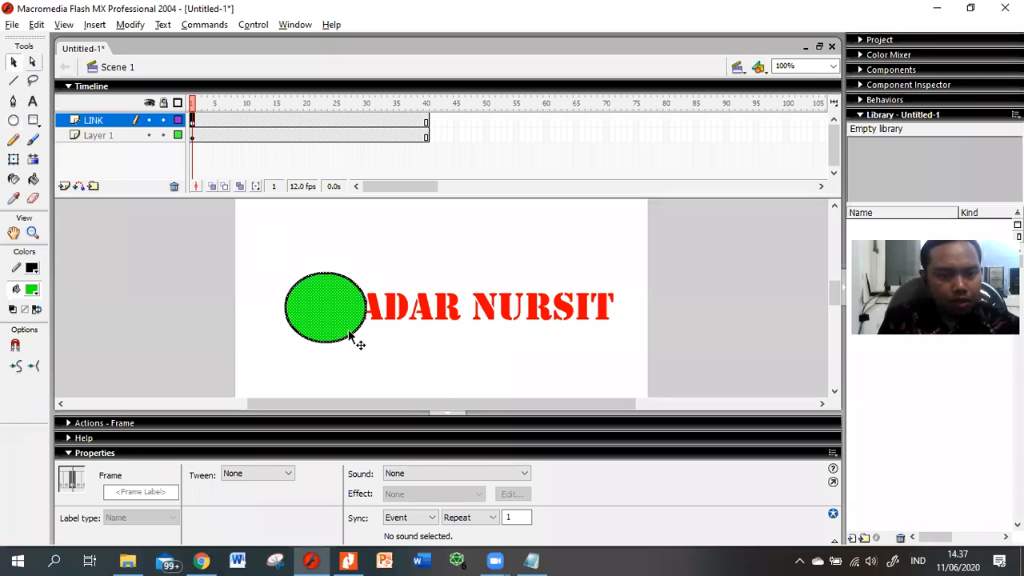
key("Escape")
Step: Select the whole green circle and convert it to a Graphic symbol named Symbol 1
left_click(322, 308)
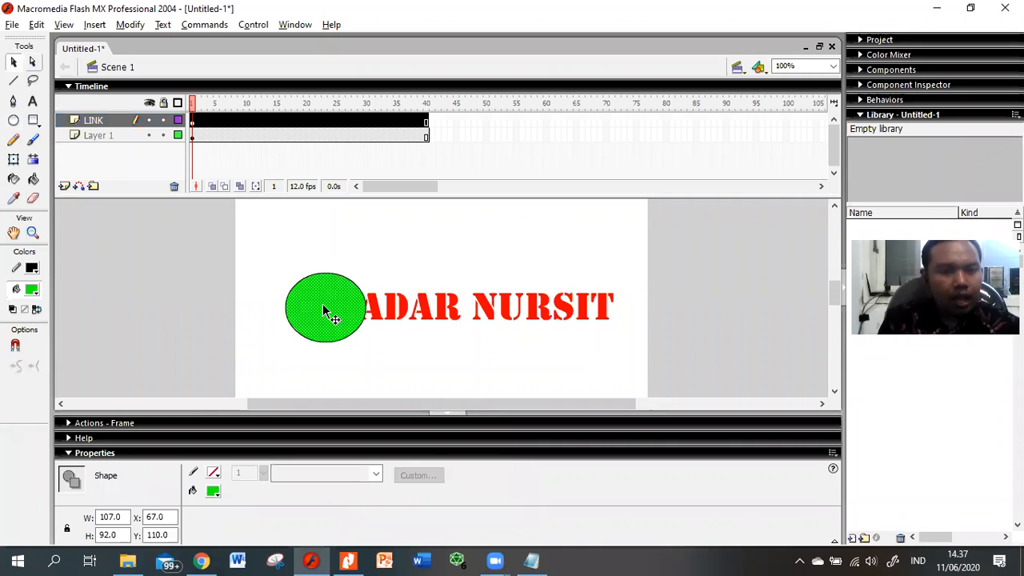
left_click(259, 262)
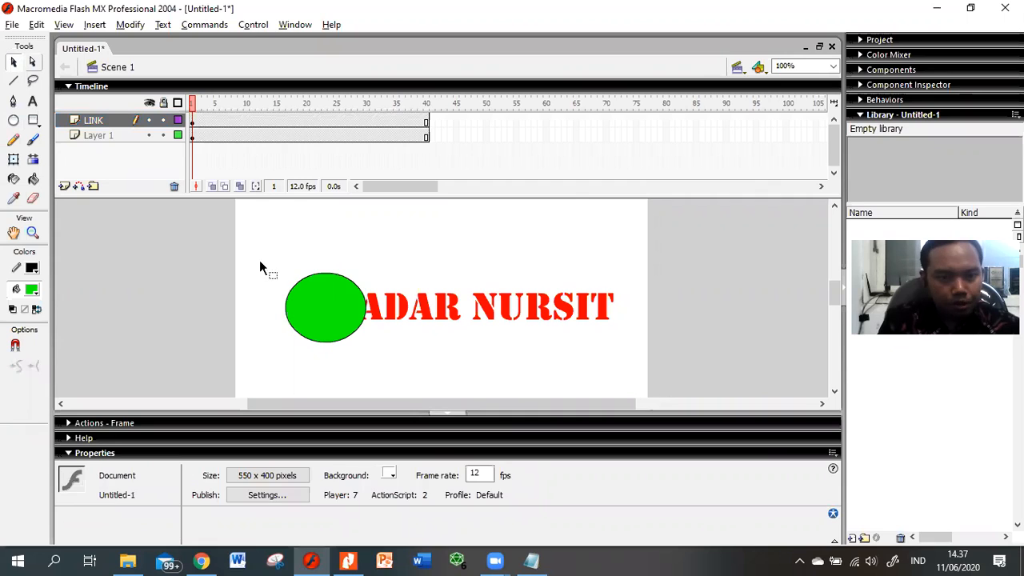
left_click_drag(260, 262, 377, 351)
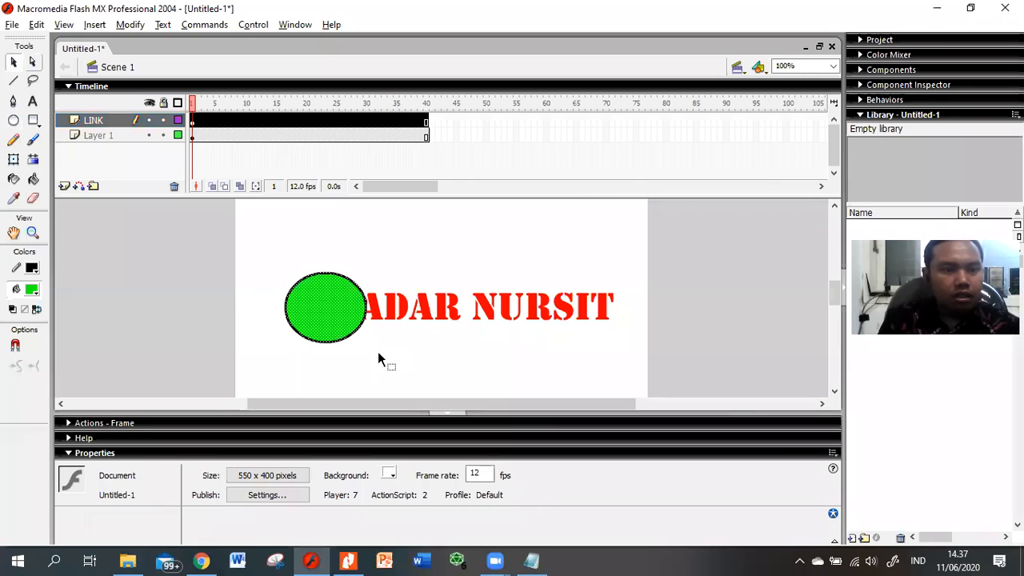
left_click(191, 118)
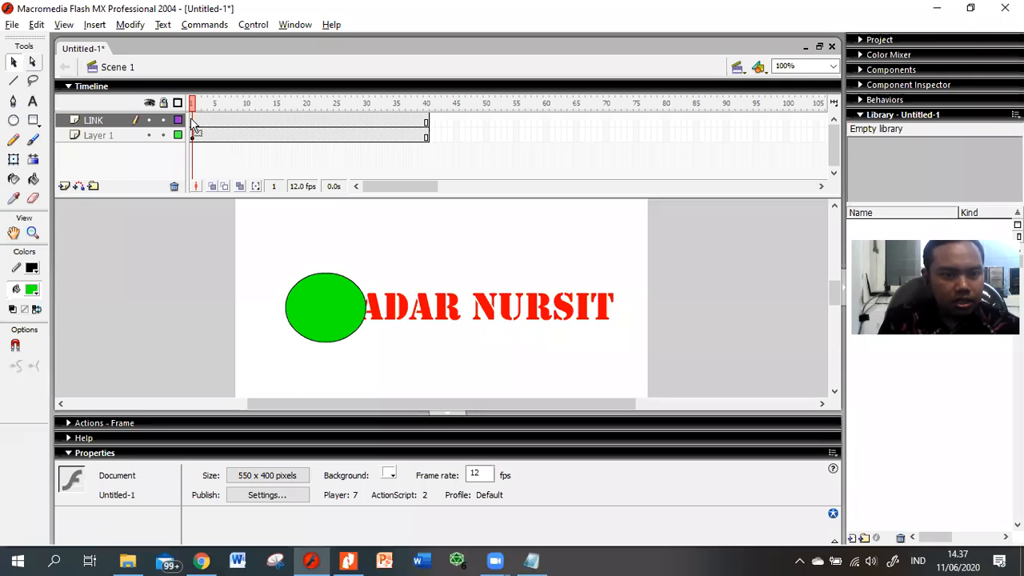
left_click(192, 120)
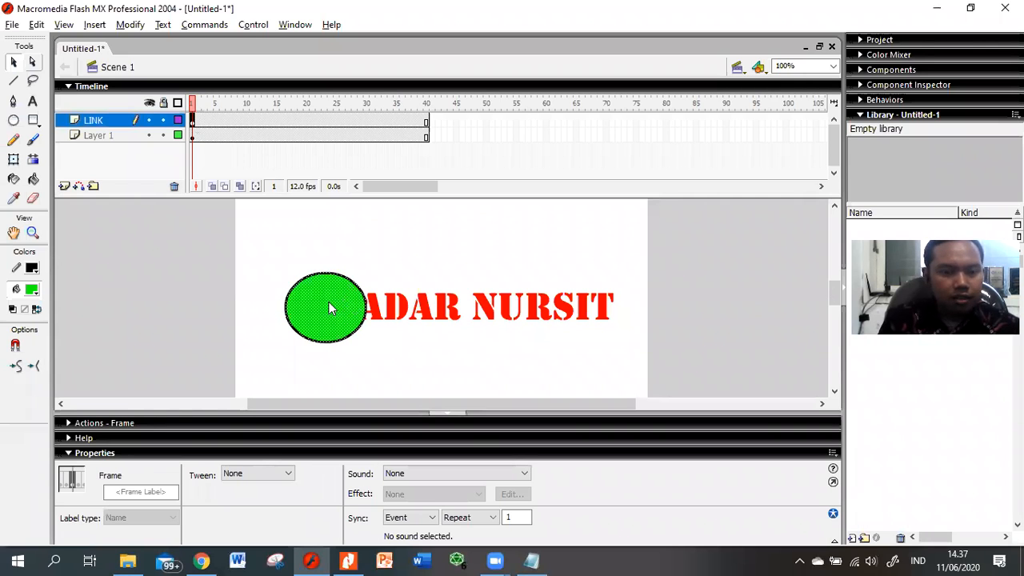
right_click(349, 281)
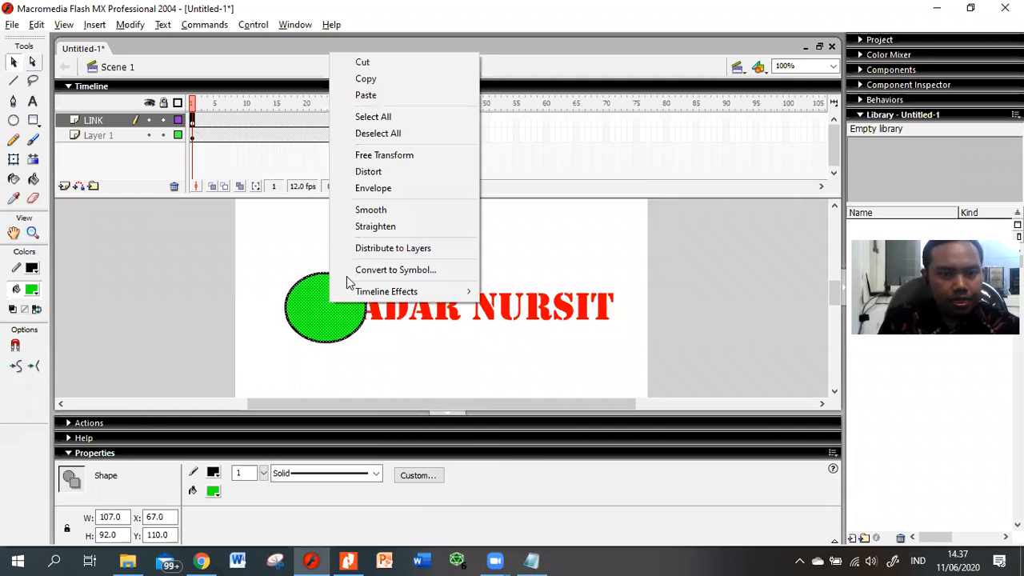
left_click(389, 271)
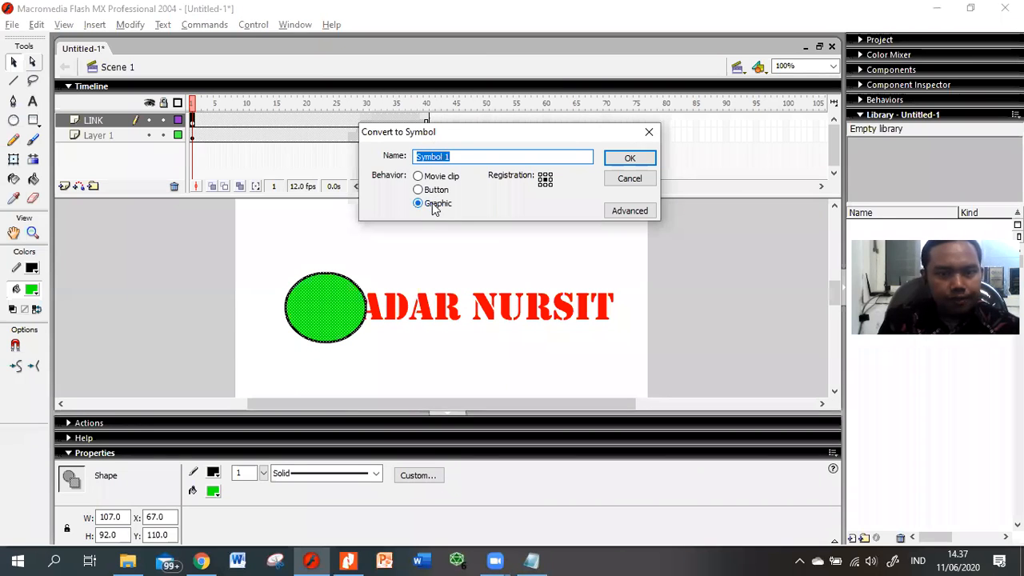
left_click(629, 160)
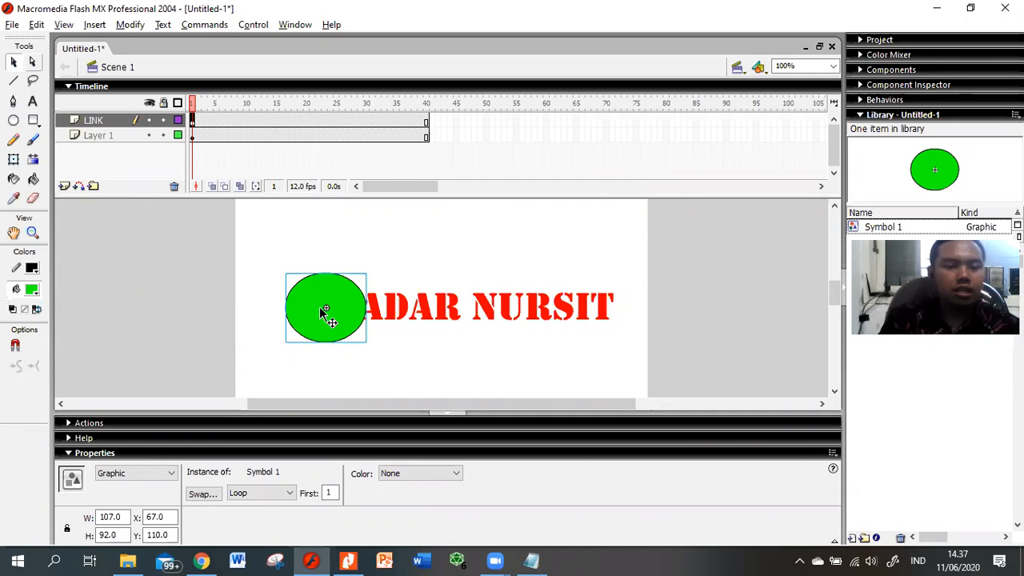
key("alt+Tab")
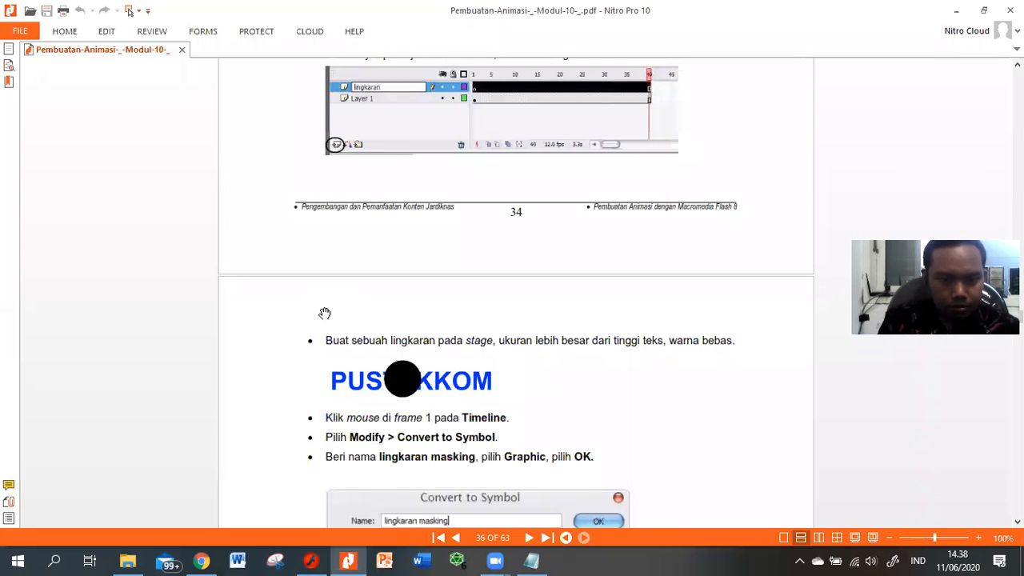
scroll(324, 313, "down", 4)
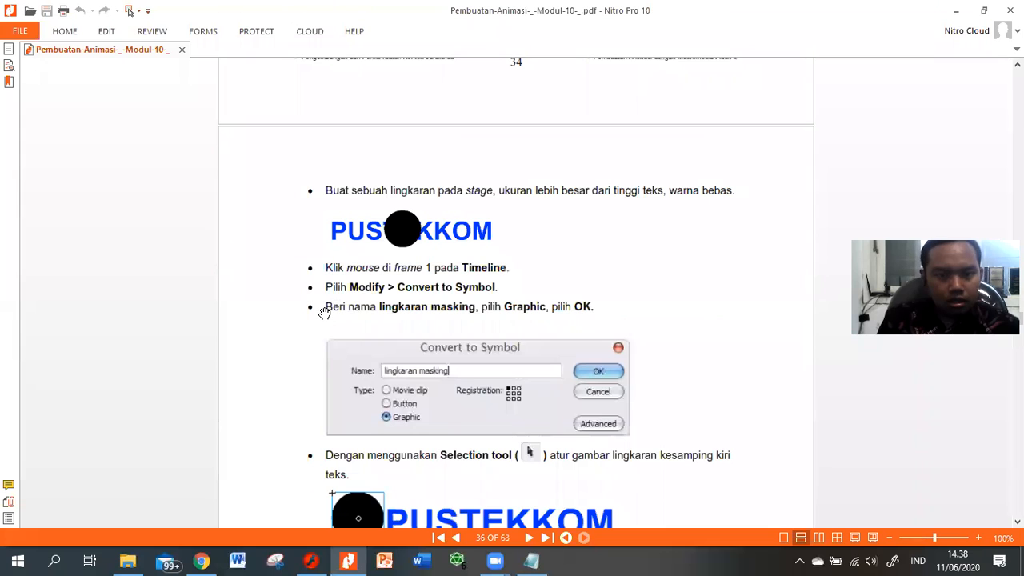
scroll(324, 312, "down", 3)
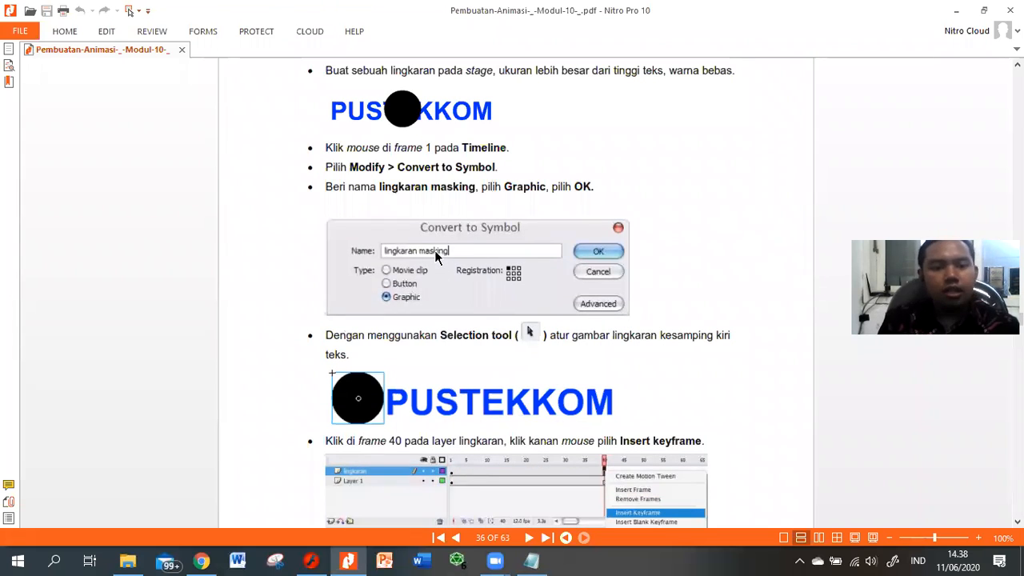
scroll(435, 256, "down", 2)
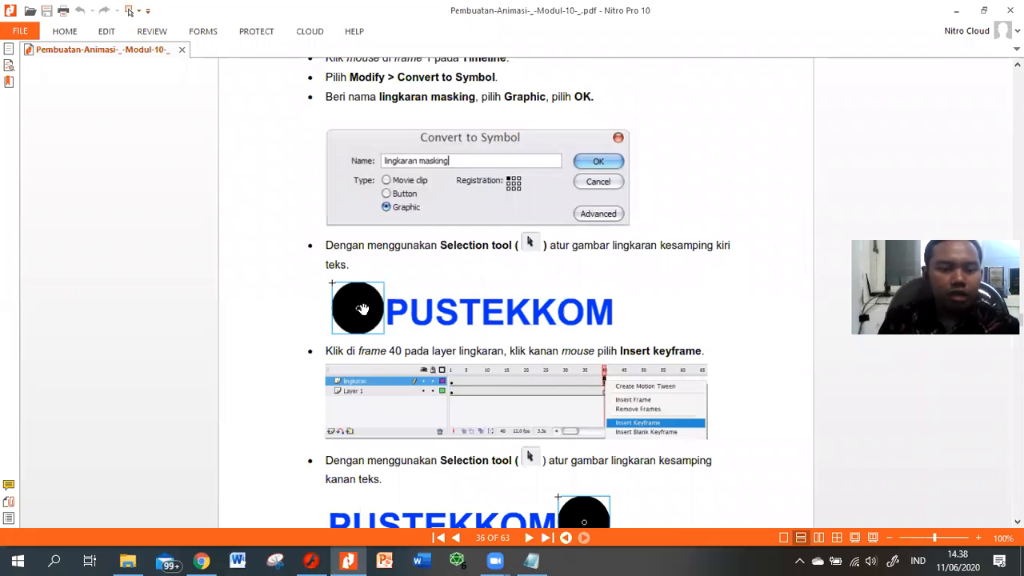
key("alt+Tab")
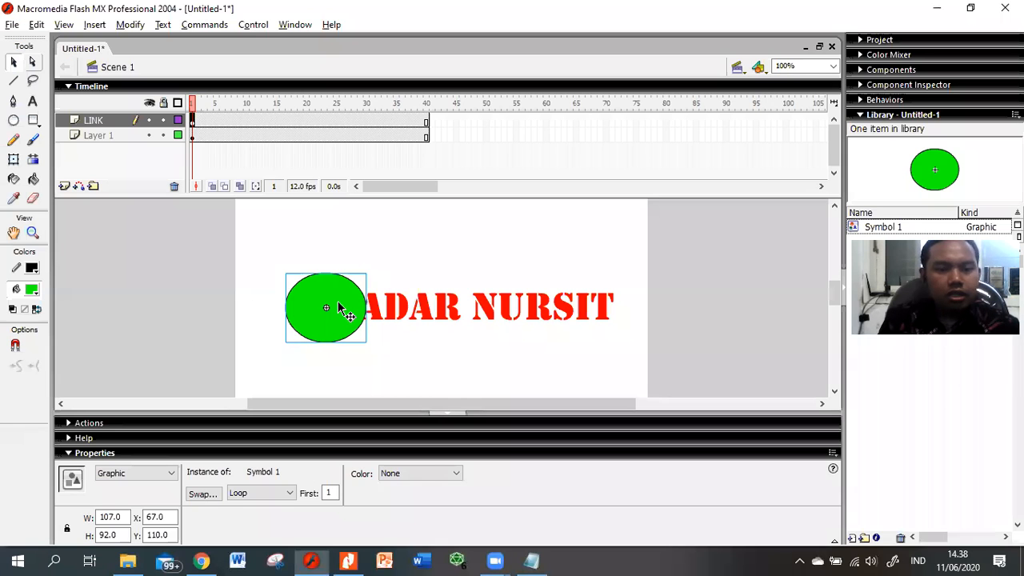
key("alt+Tab")
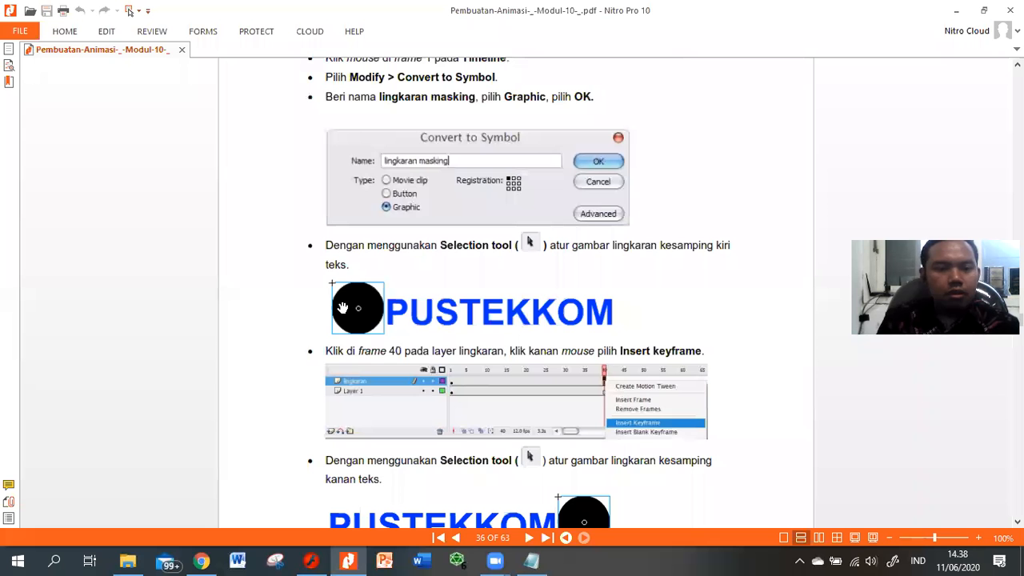
scroll(342, 307, "down", 3)
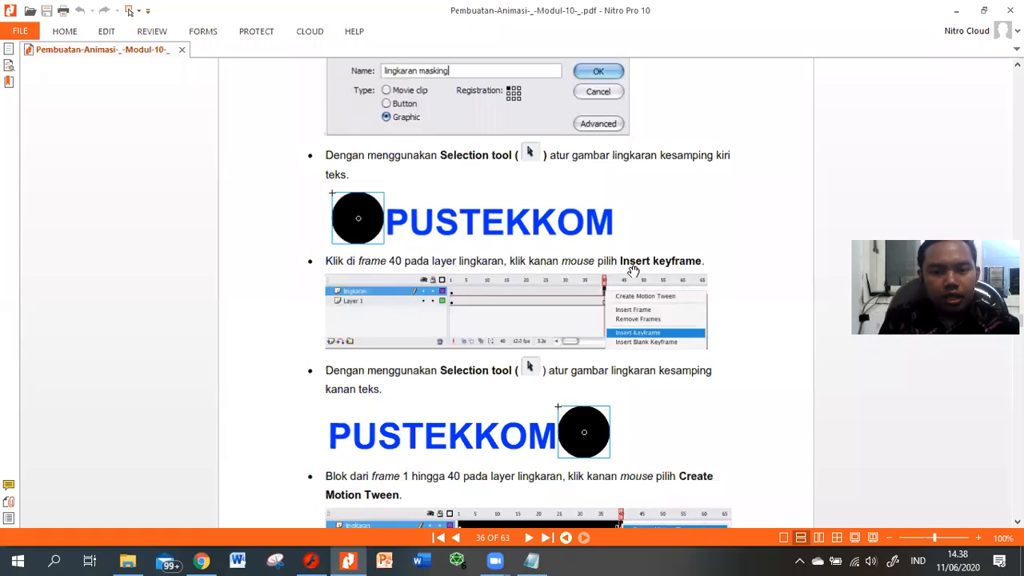
key("alt+Tab")
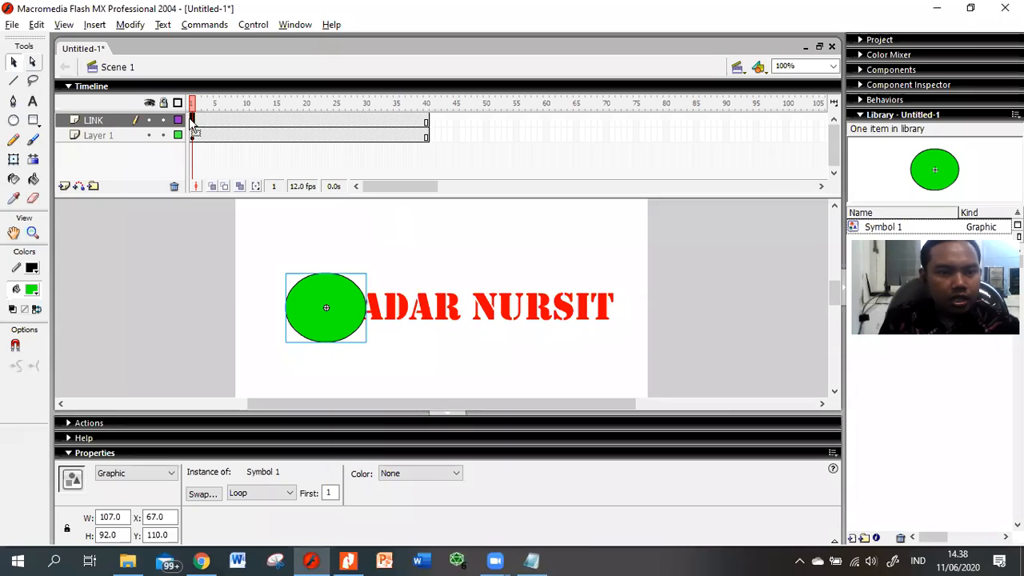
Step: Insert a keyframe at frame 40 on LINK and scrub frames 1 to 40 to preview
left_click(426, 121)
right_click(426, 124)
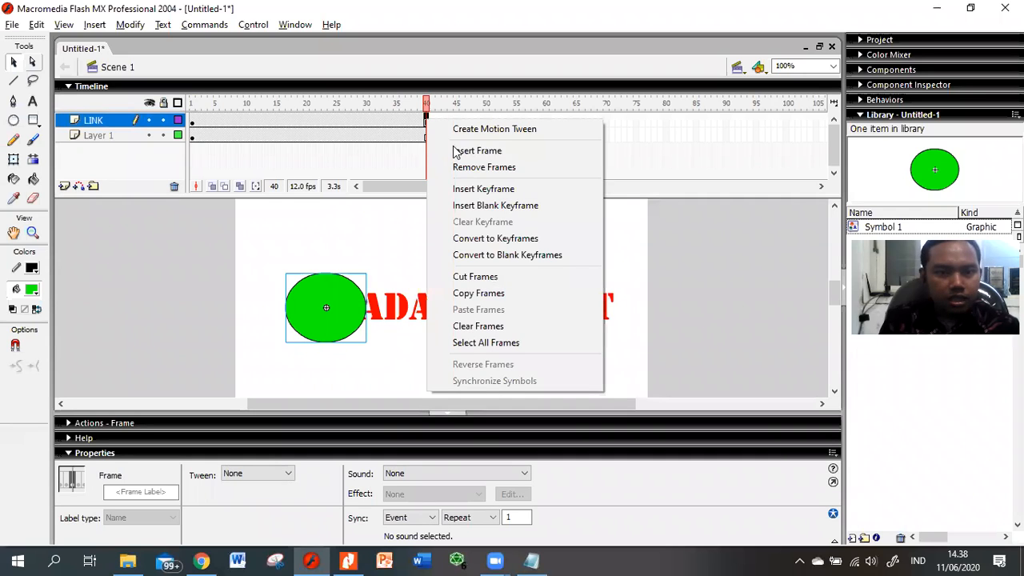
left_click(476, 192)
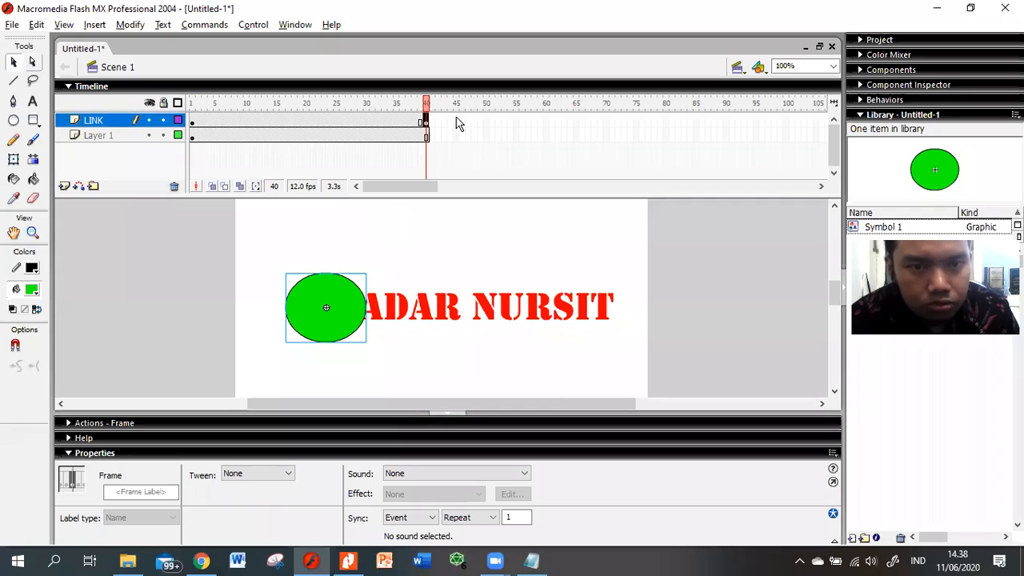
left_click(193, 122)
left_click(211, 122)
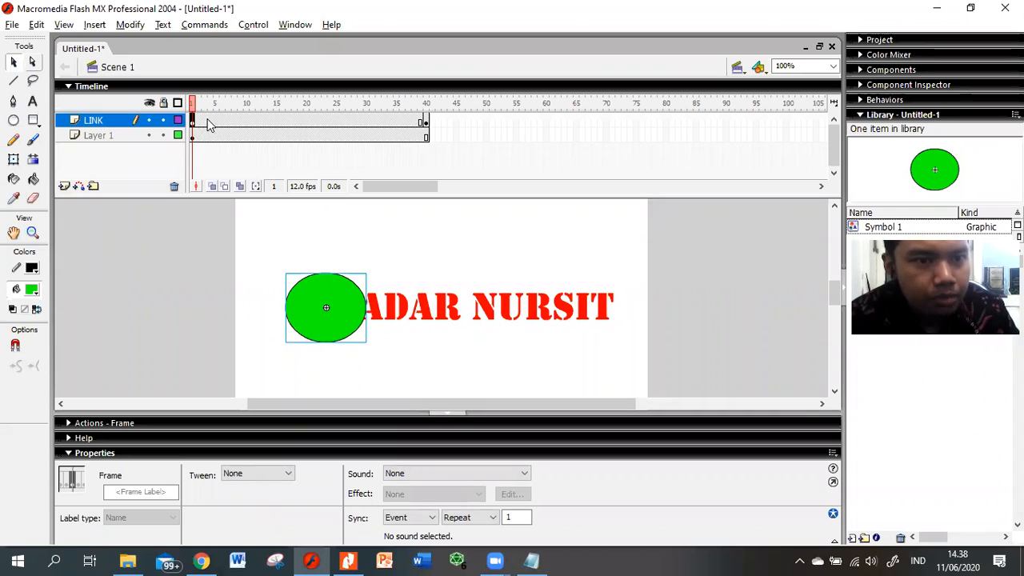
left_click(421, 123)
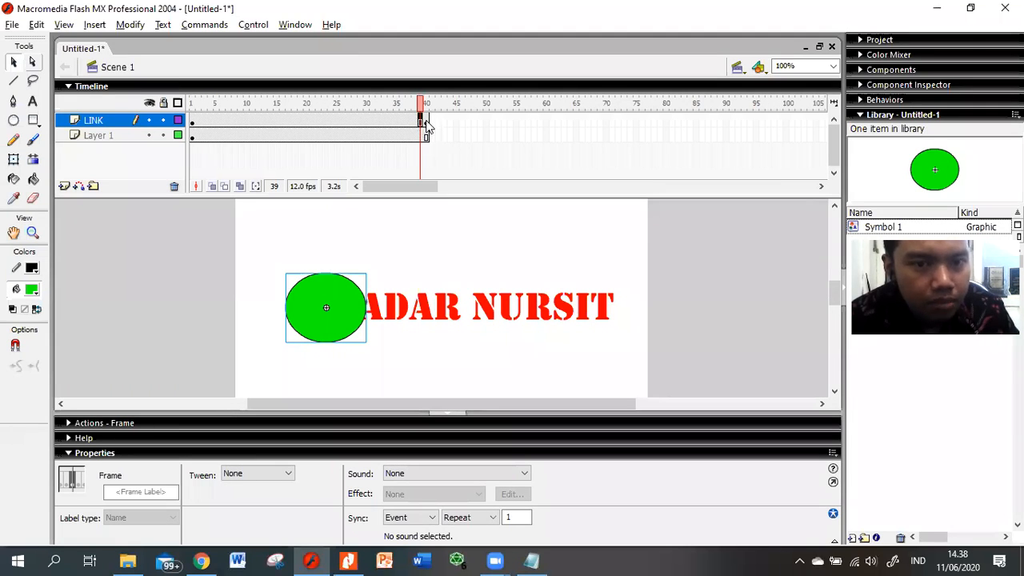
left_click(427, 124)
Step: Move the circle to the right end of the text at frame 40 and compare with frame 1
left_click_drag(338, 320, 591, 321)
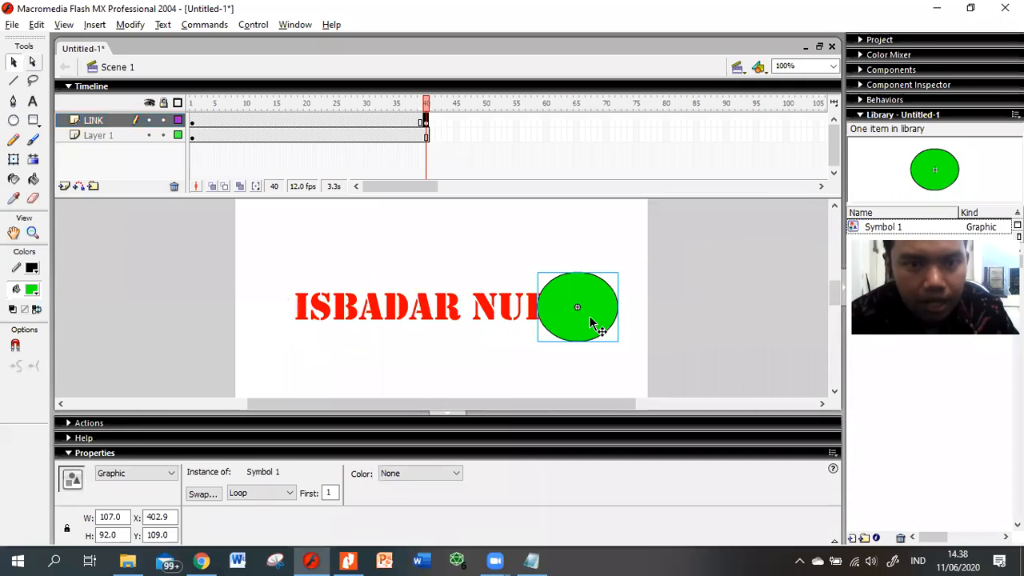
left_click(421, 122)
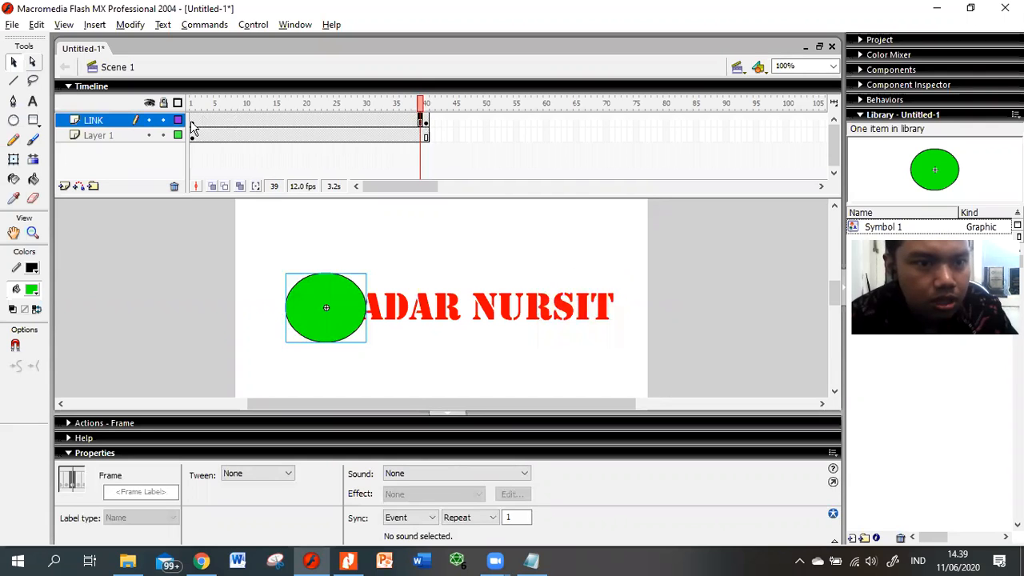
left_click(193, 122)
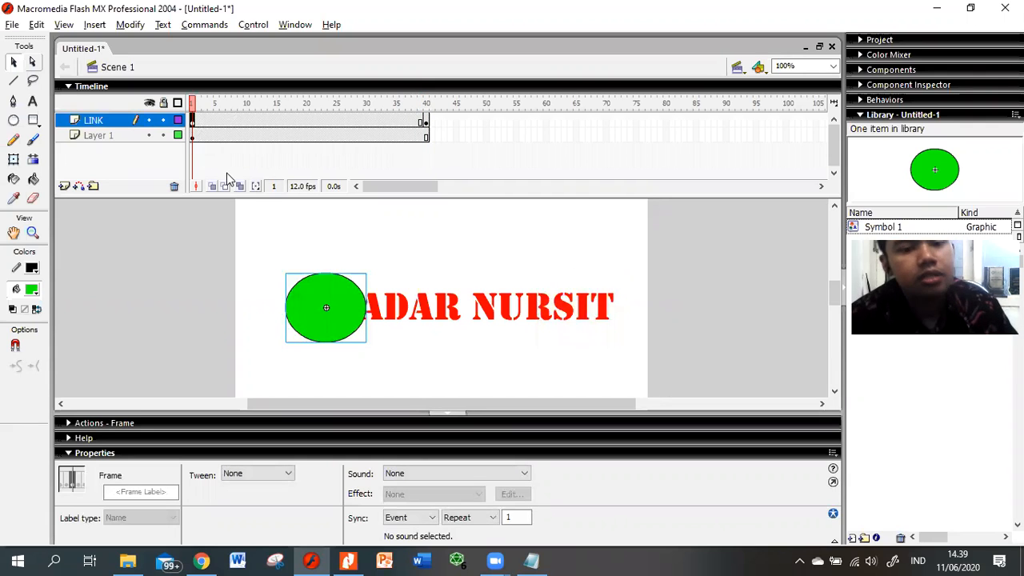
left_click(425, 123)
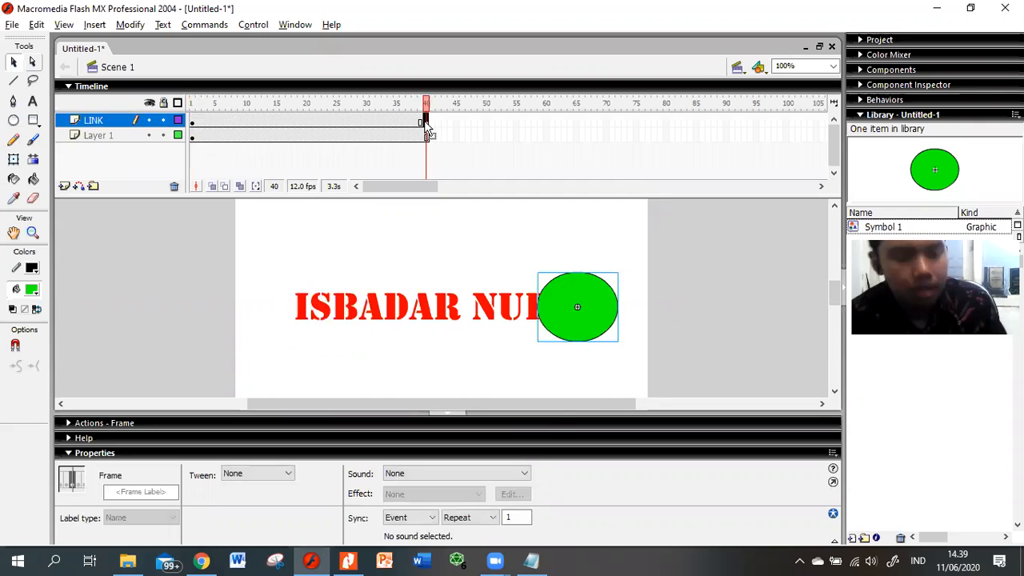
key("alt+Tab")
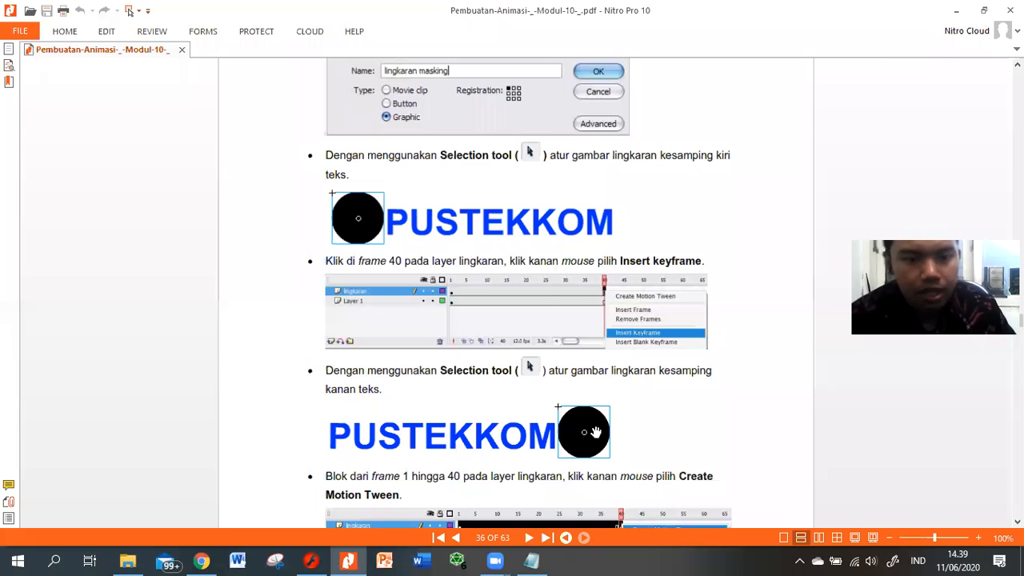
scroll(595, 432, "down", 3)
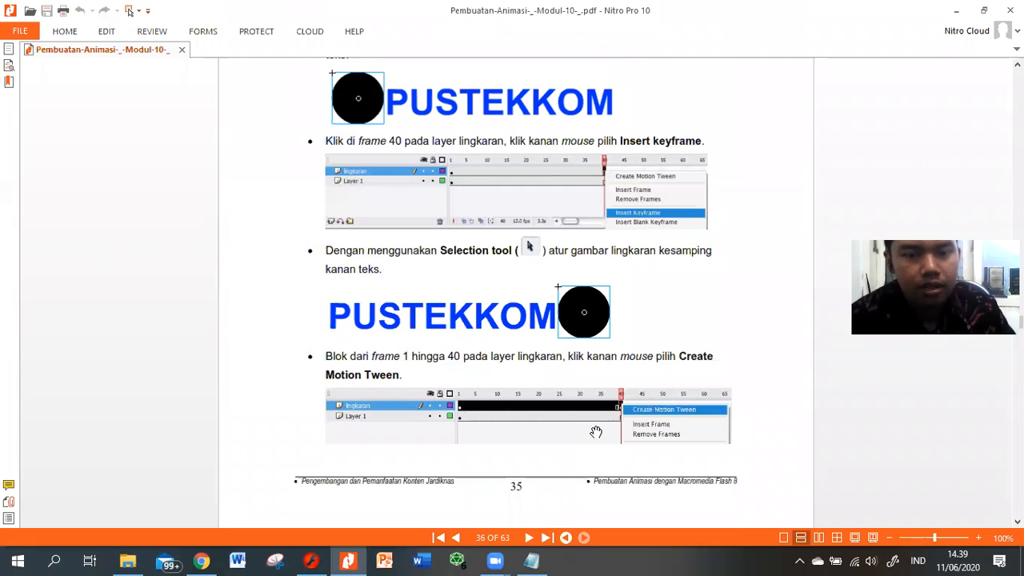
scroll(505, 348, "down", 1)
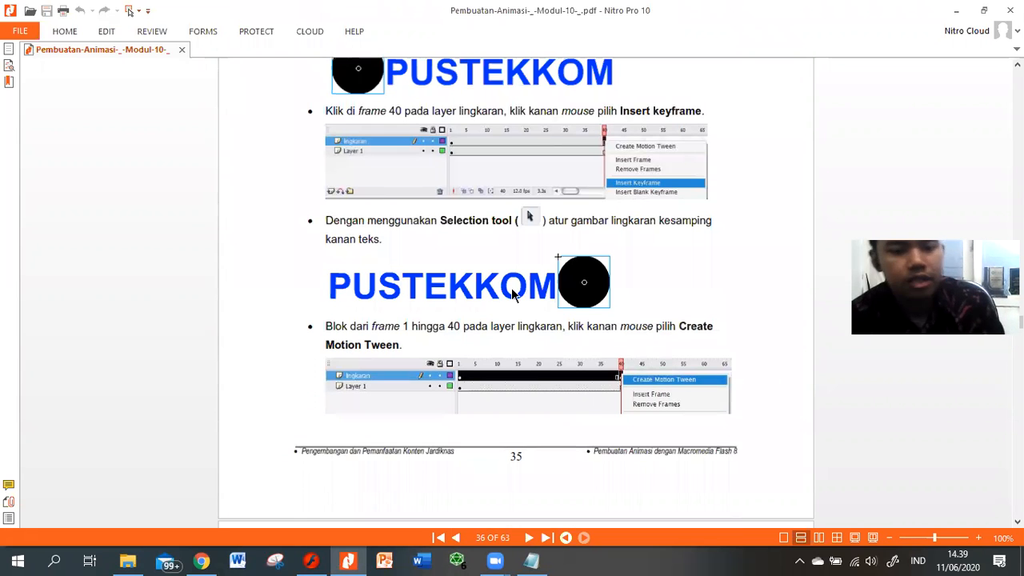
key("alt+Tab")
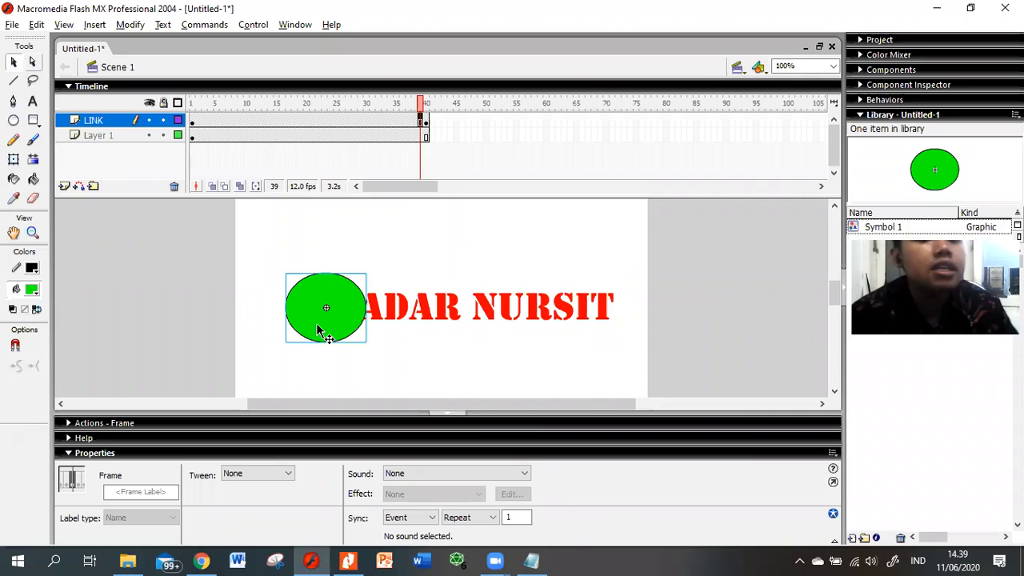
left_click(427, 122)
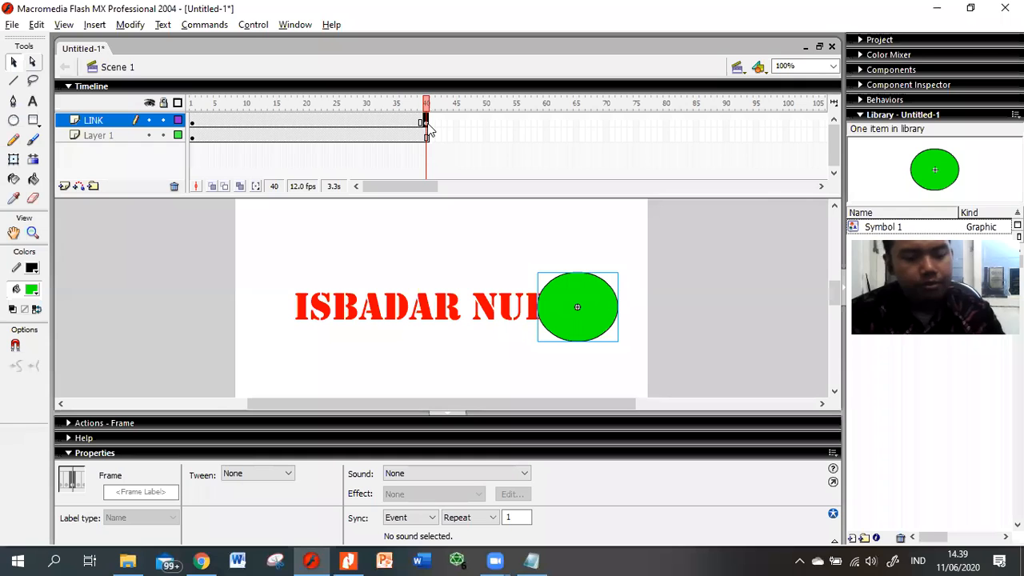
key("alt+Tab")
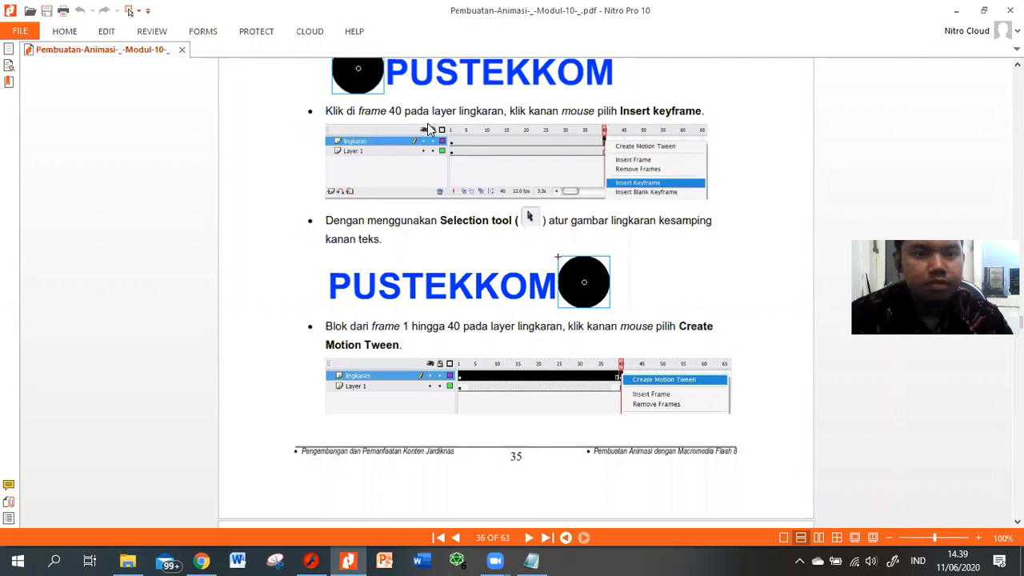
key("alt+Tab")
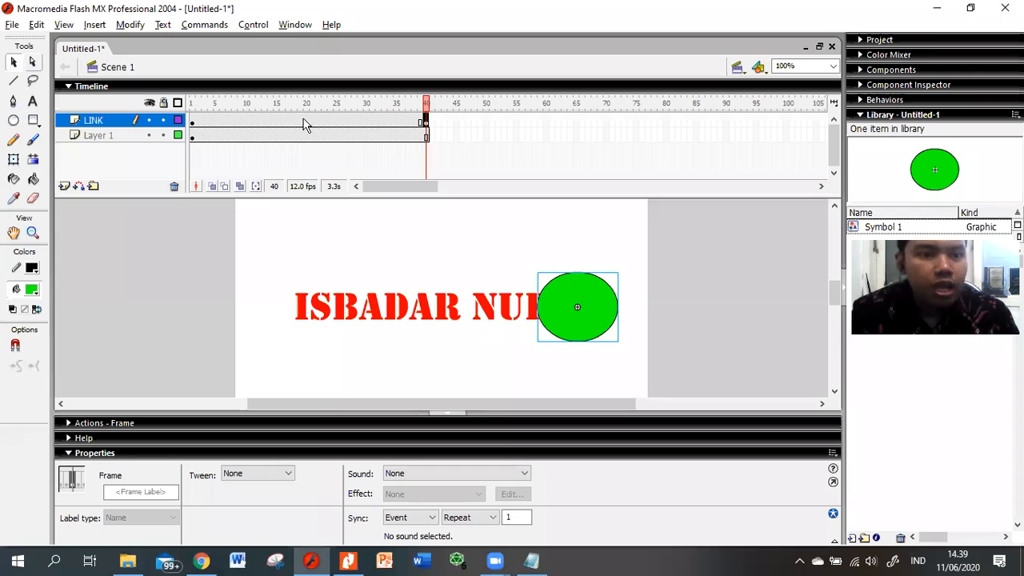
Step: Create a motion tween across LINK's frames 1–40 and play it to watch the circle slide
left_click(304, 124)
left_click_drag(206, 121, 308, 122)
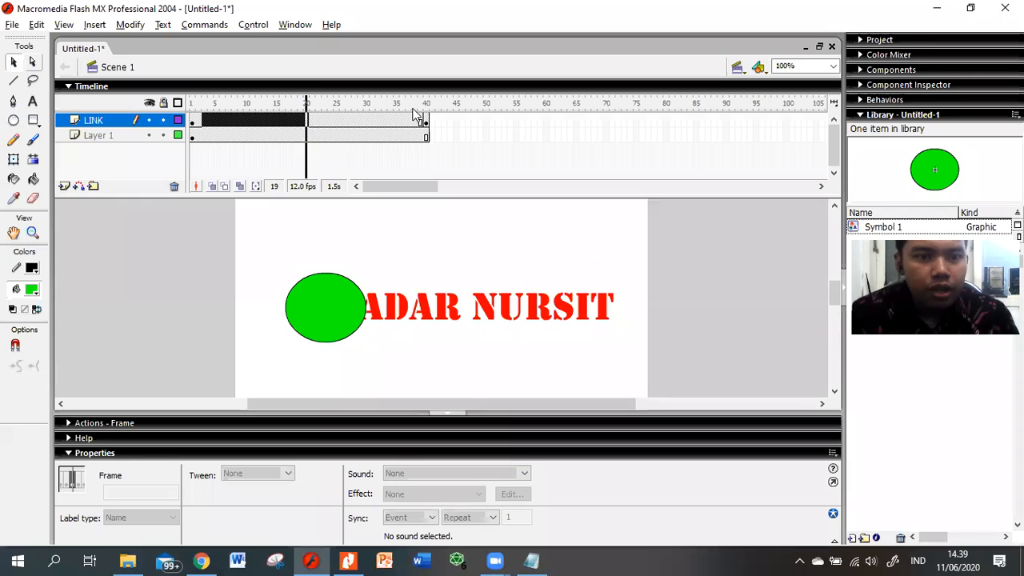
left_click_drag(414, 110, 426, 123)
left_click(462, 124)
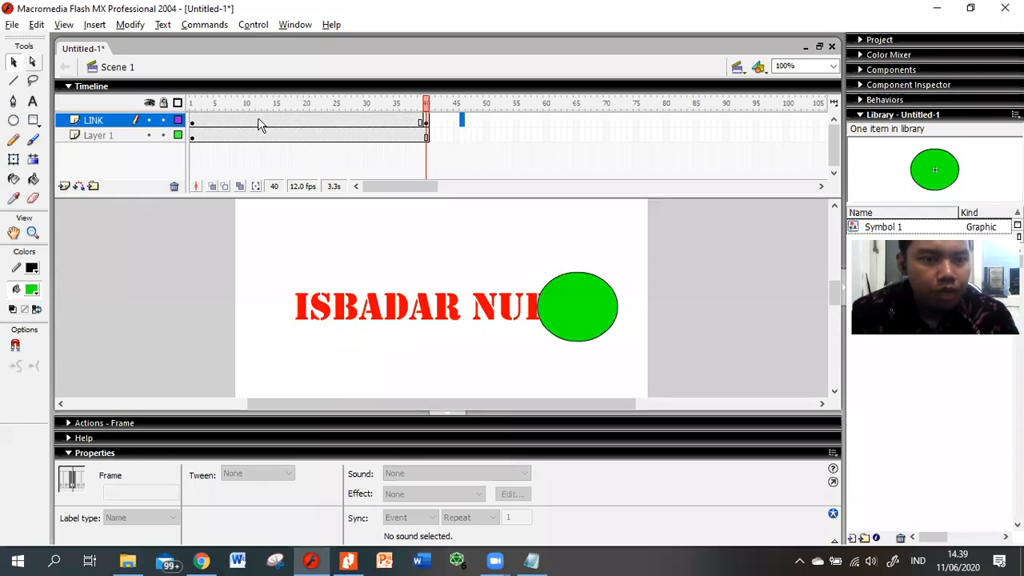
left_click(258, 122)
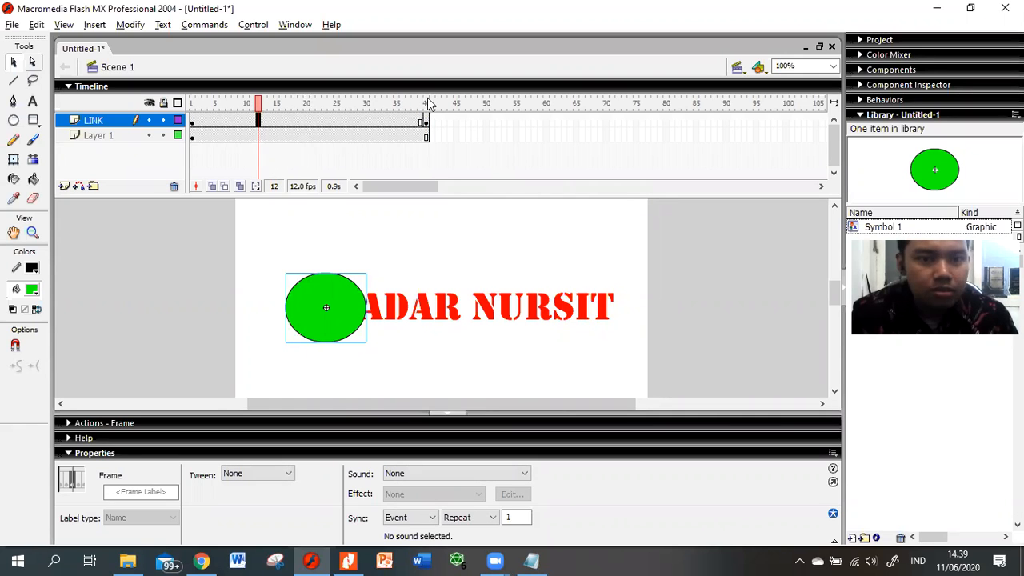
left_click(348, 121)
right_click(348, 122)
left_click(382, 130)
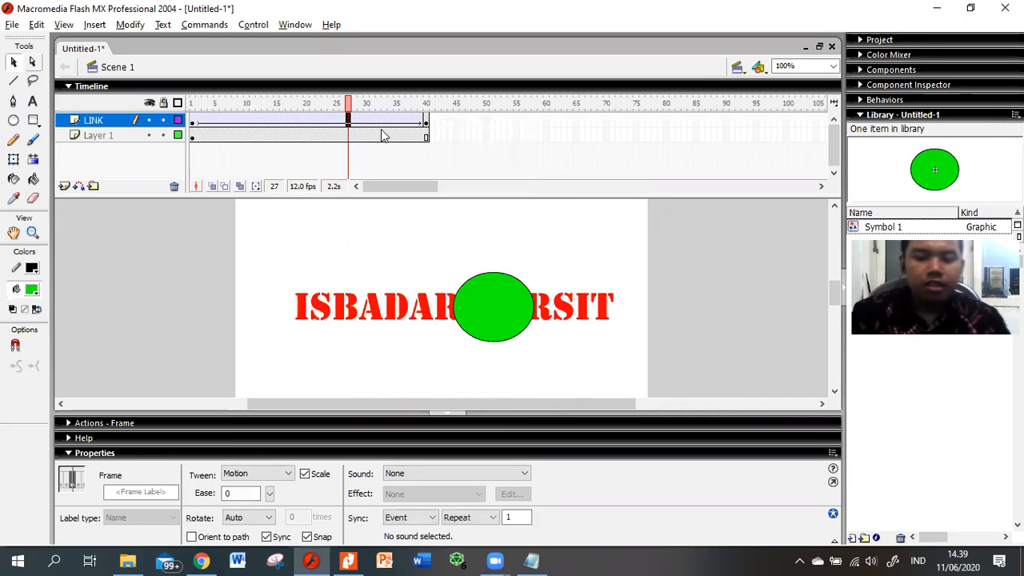
key("Return")
key("Return")
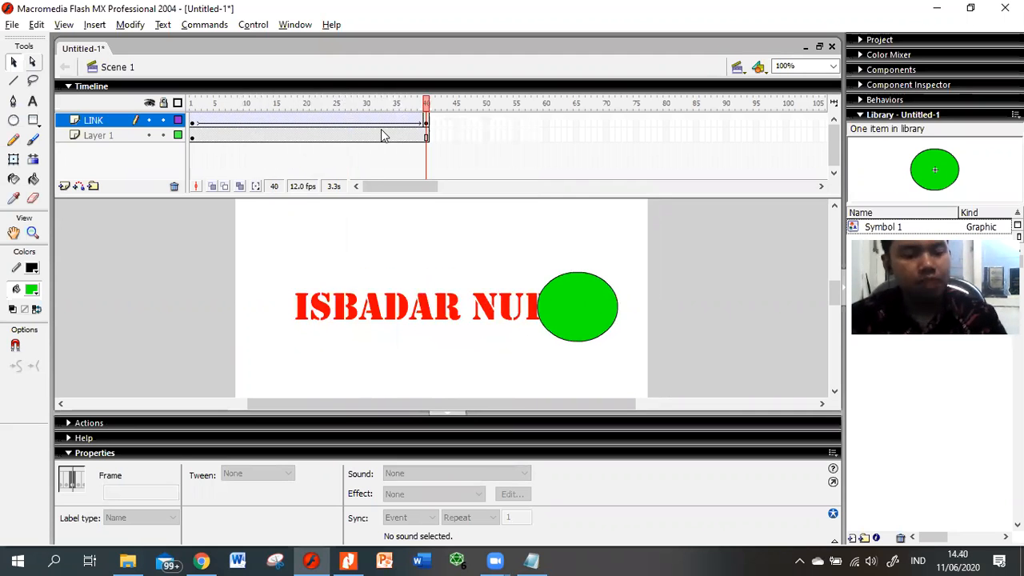
key("alt+Tab")
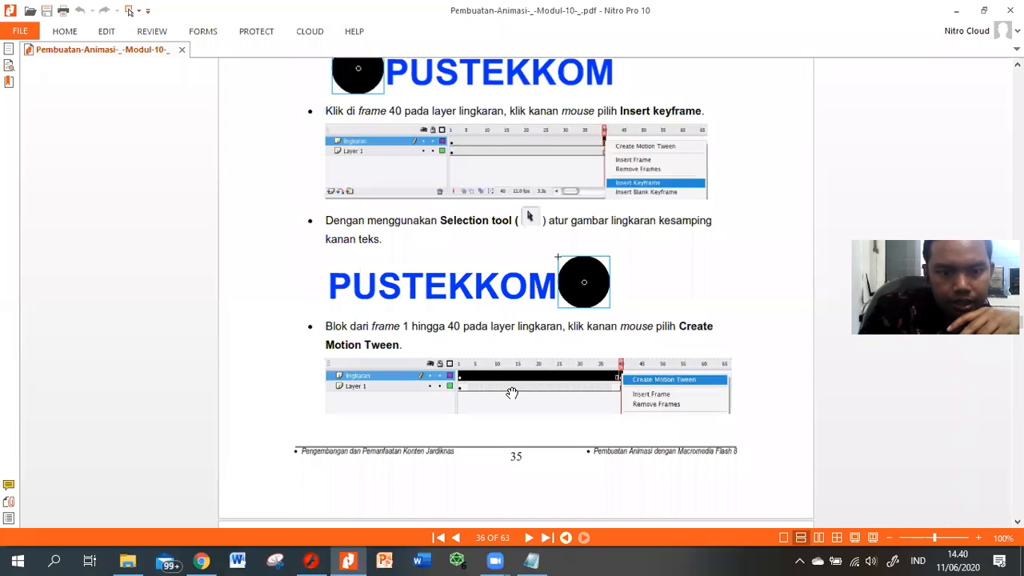
scroll(512, 392, "down", 3)
scroll(511, 393, "down", 3)
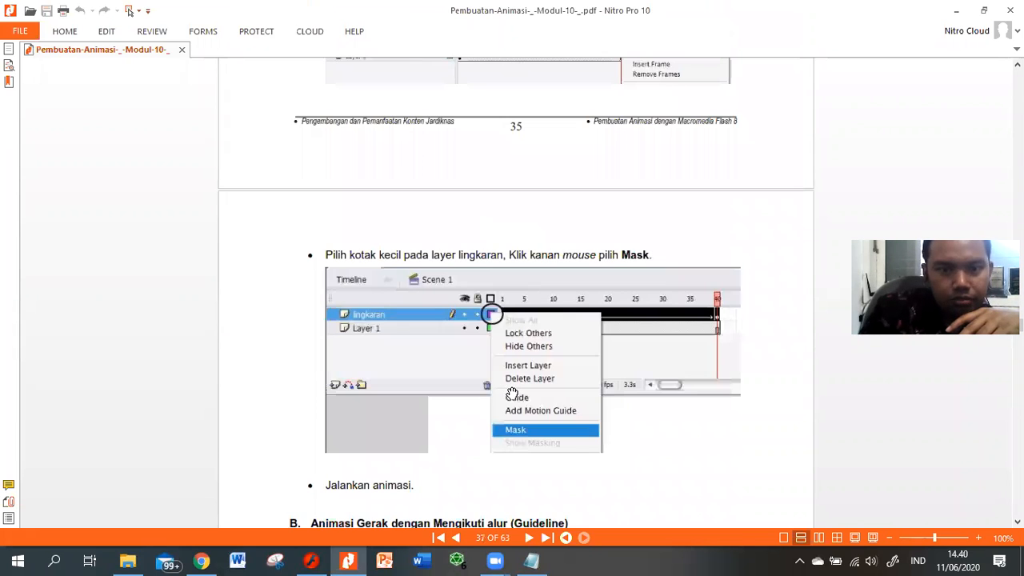
scroll(512, 393, "up", 2)
scroll(512, 392, "up", 1)
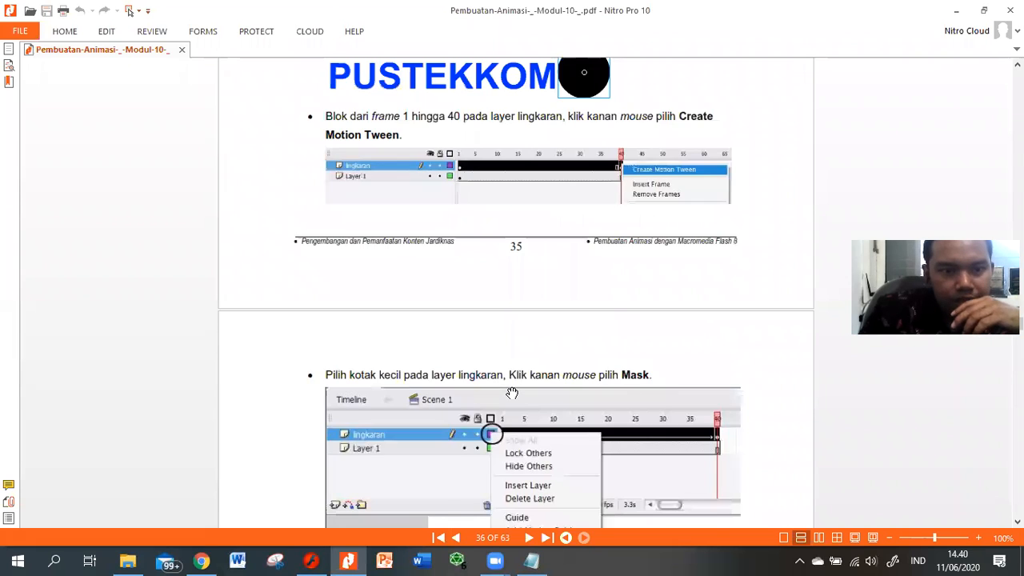
scroll(512, 393, "down", 3)
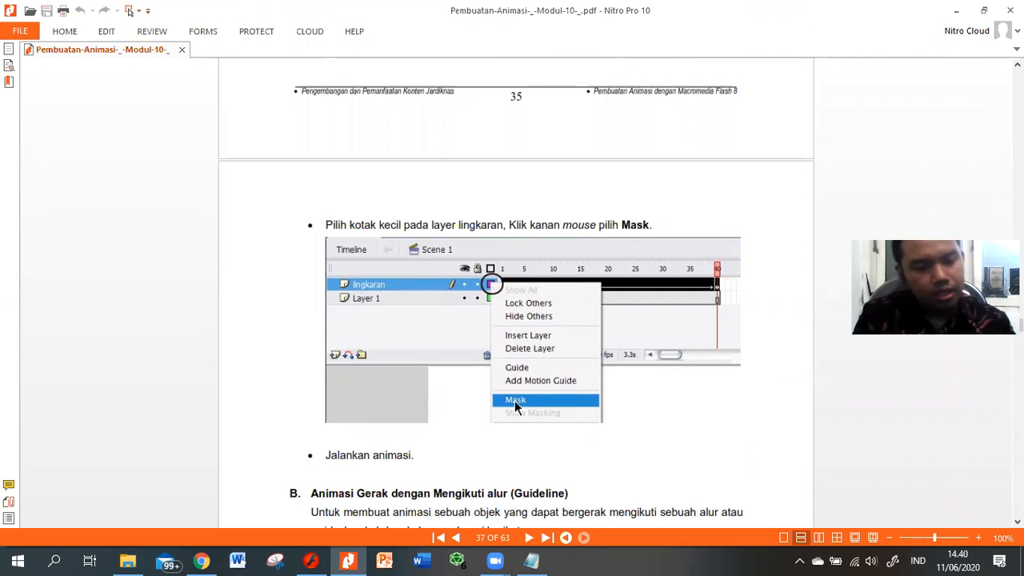
key("alt+Tab")
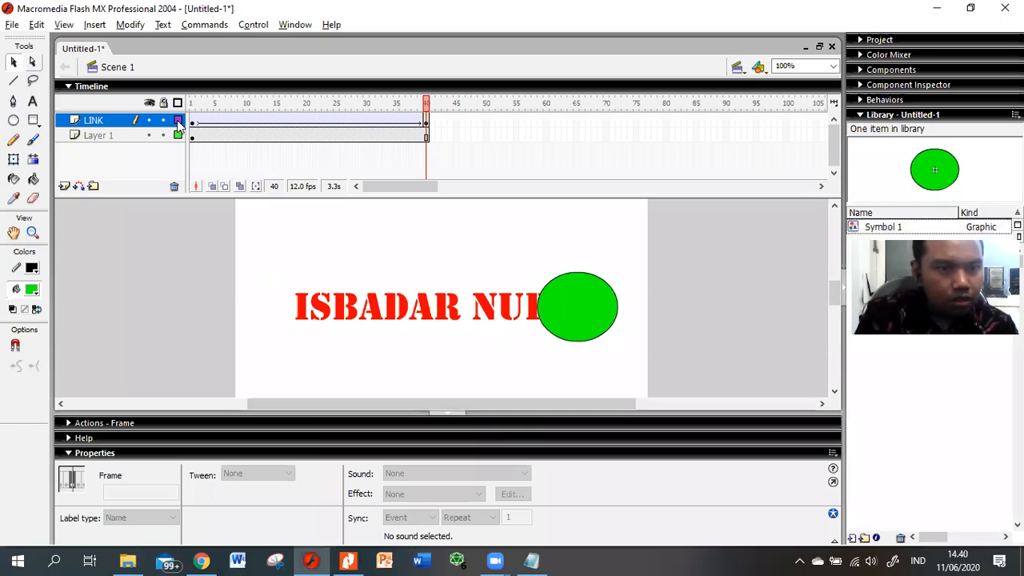
Step: Set the LINK layer as a mask over the text layer, then return to the tutorial PDF
right_click(177, 118)
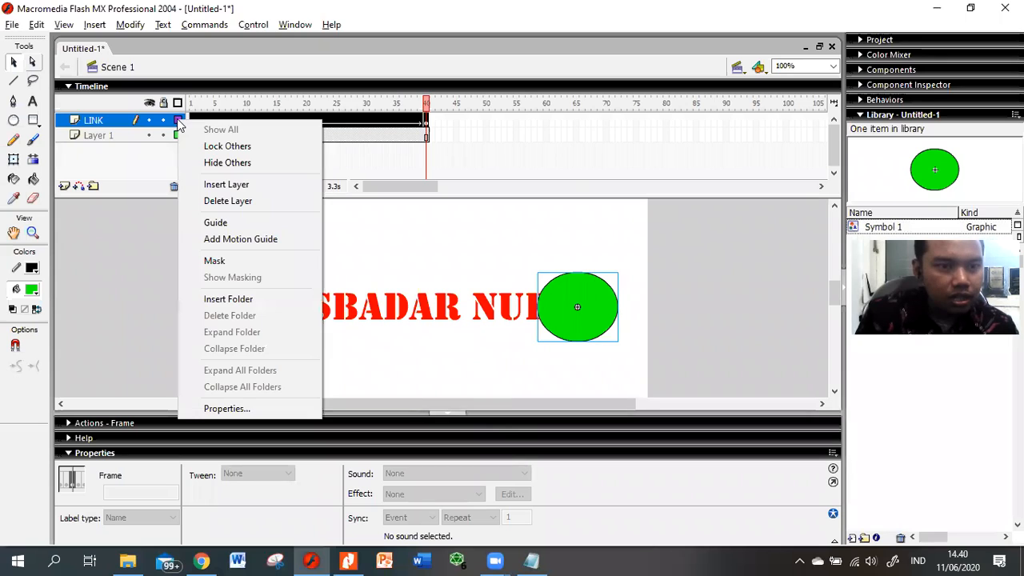
left_click(213, 261)
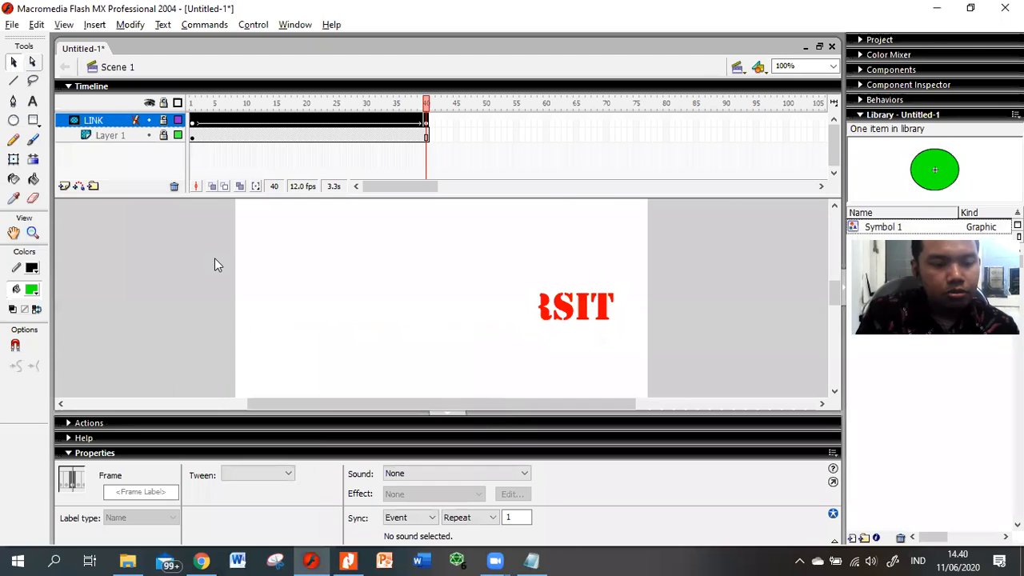
key("alt+Tab")
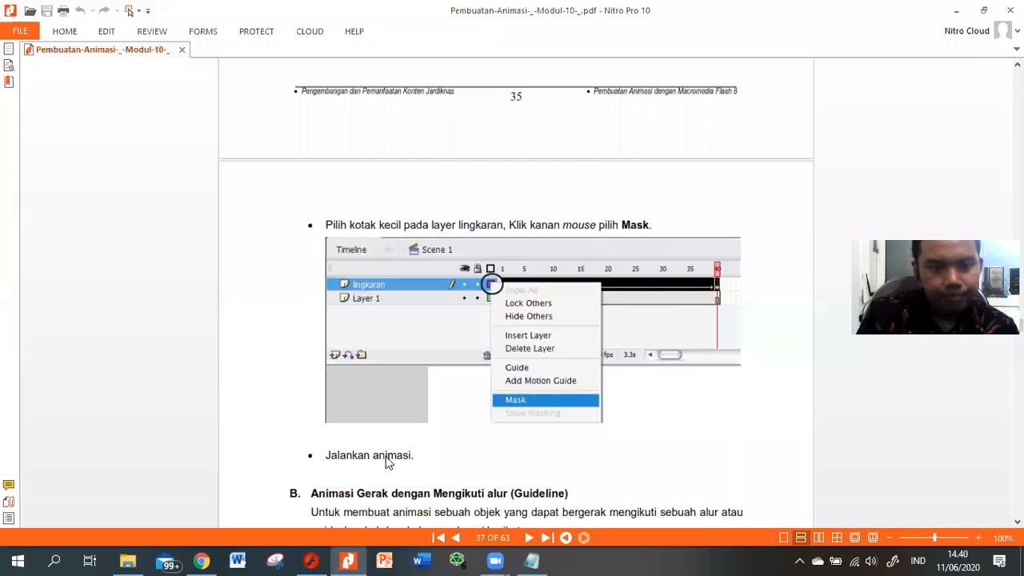
Step: Back in Flash, test the movie to watch the circle reveal the red text
key("alt+Tab")
key("ctrl+Return")
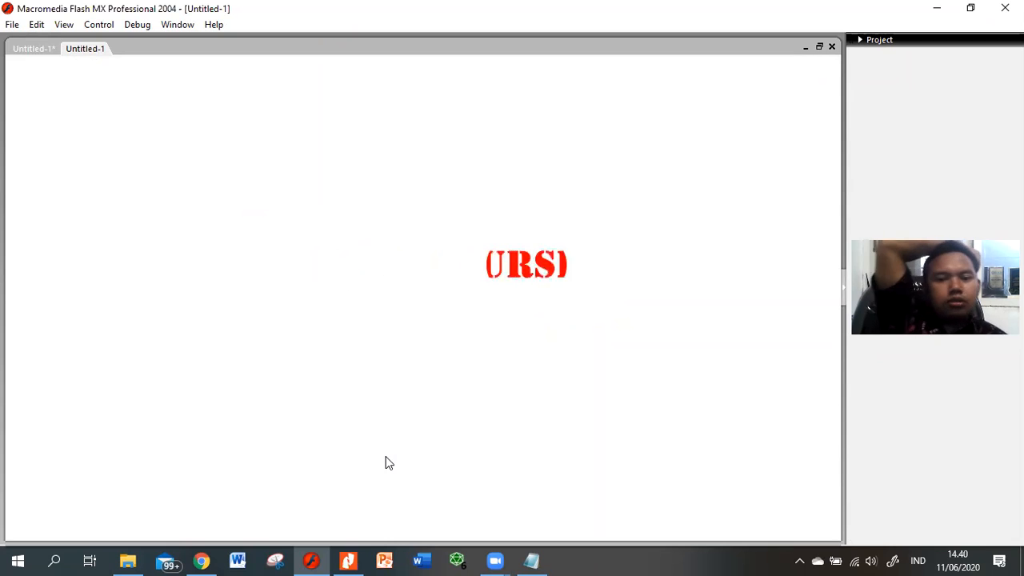
Step: Close the test movie preview and select the LINK layer's tween frames
key("alt+Tab")
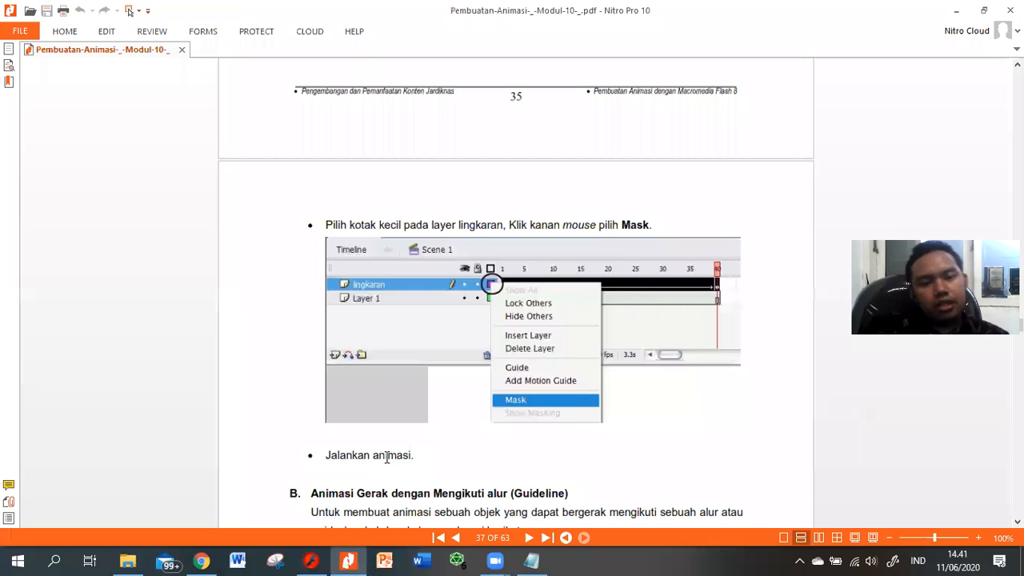
key("alt+Tab")
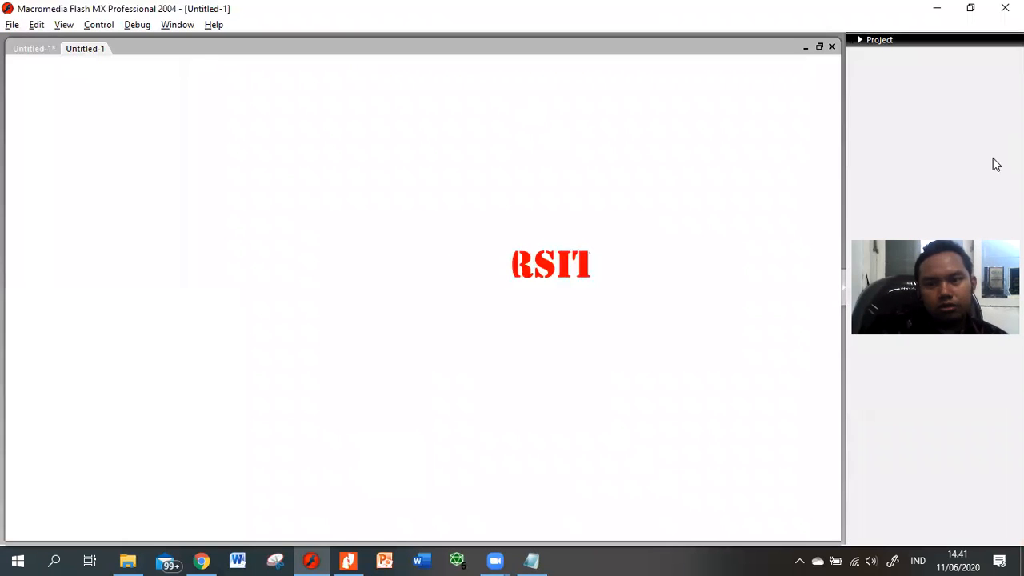
key("ctrl+w")
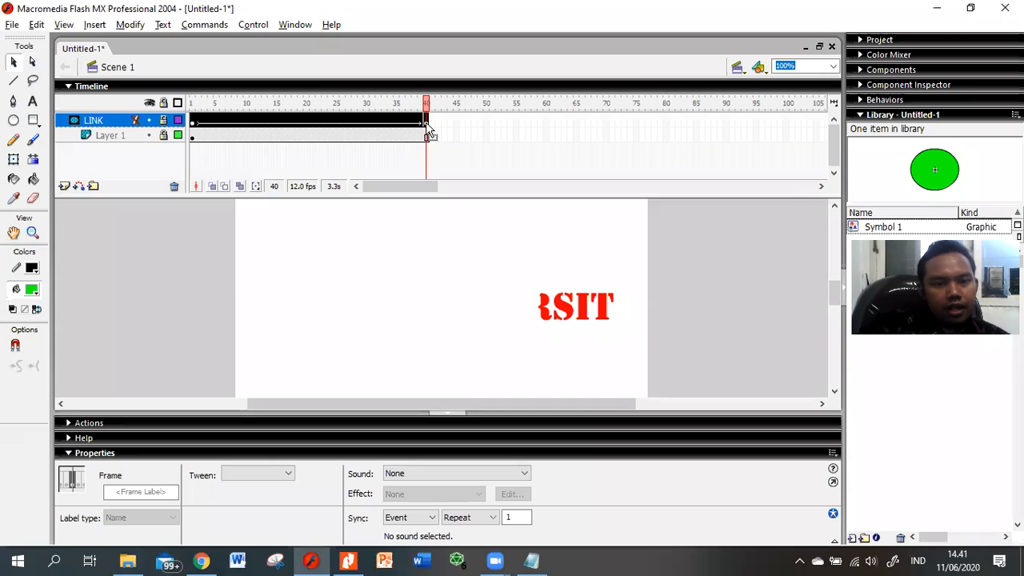
left_click(194, 124)
Step: Copy the LINK layer's tween frames and paste them to extend it up to frame 80
right_click(194, 124)
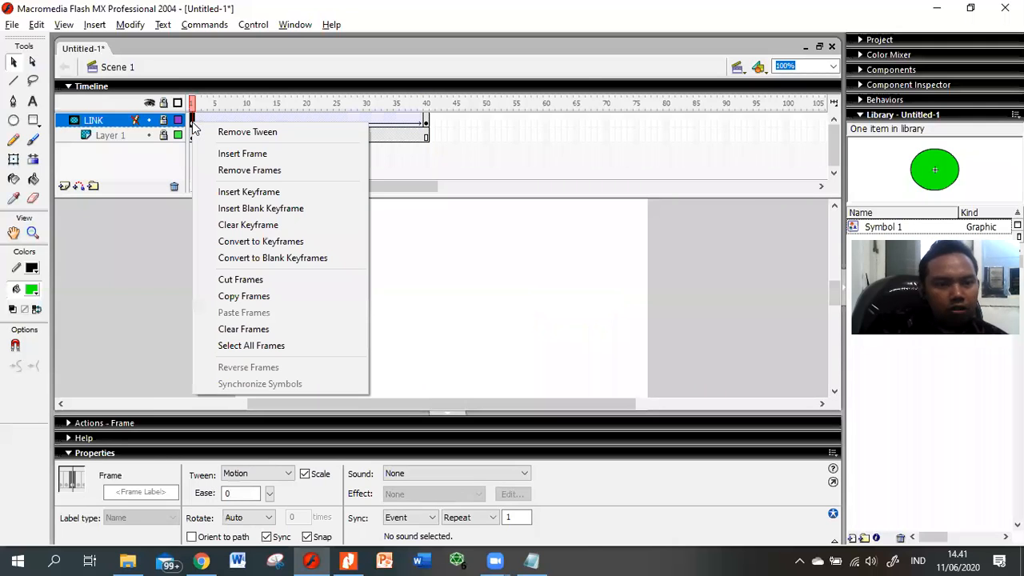
left_click(236, 296)
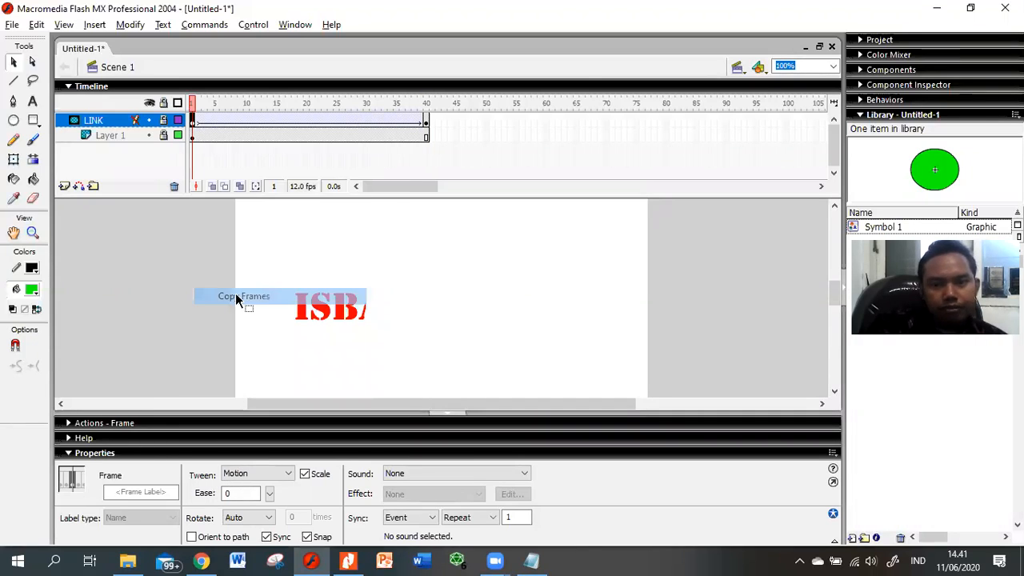
left_click(665, 120)
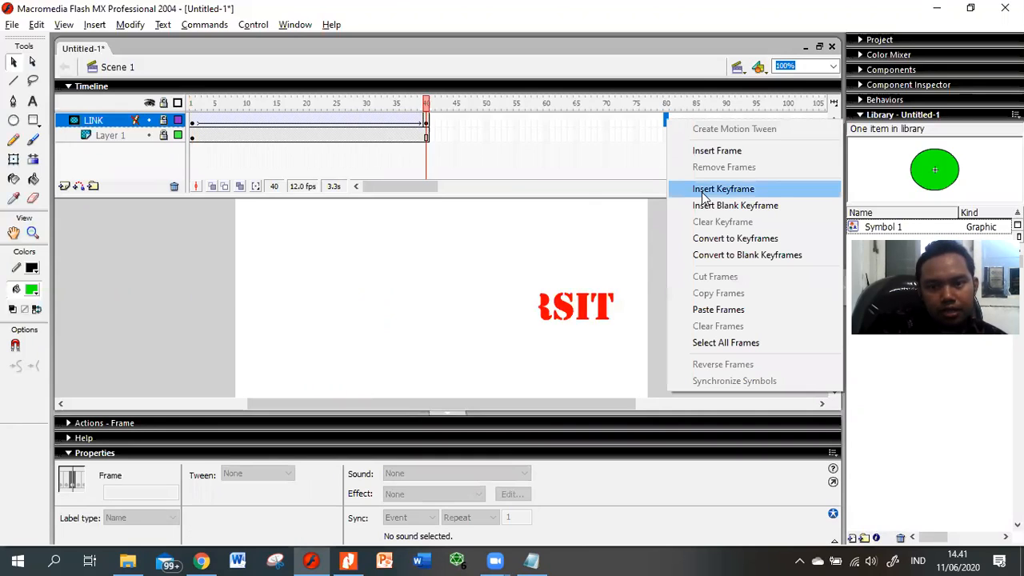
left_click(714, 310)
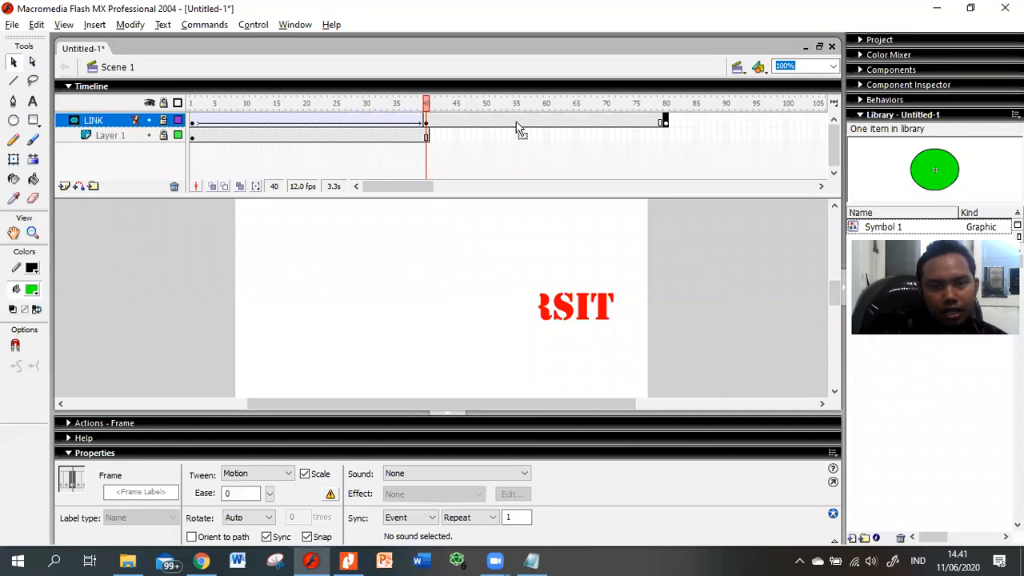
Step: Add a motion tween between frames 40 and 80 on LINK and preview the animation
right_click(516, 121)
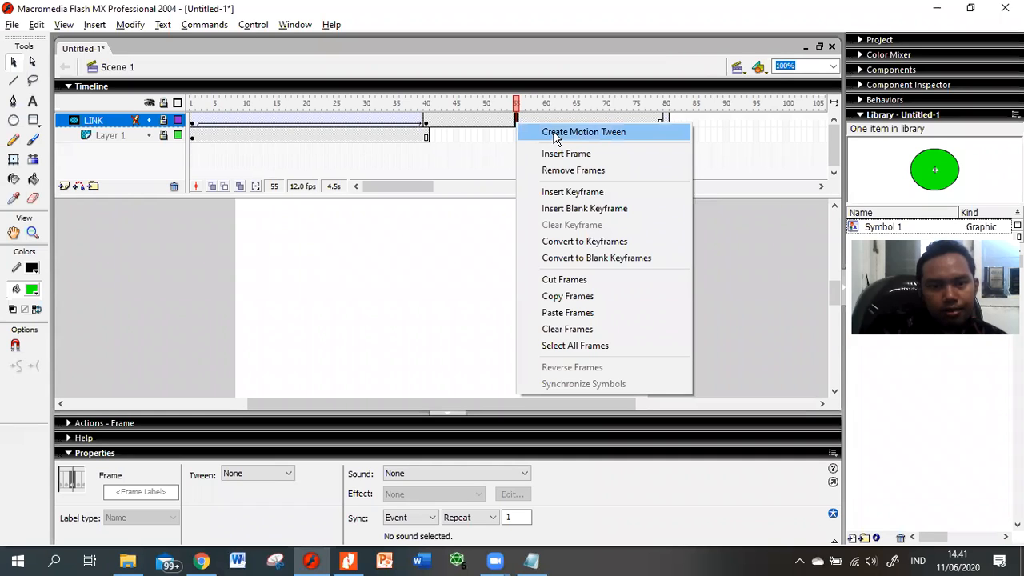
key("Return")
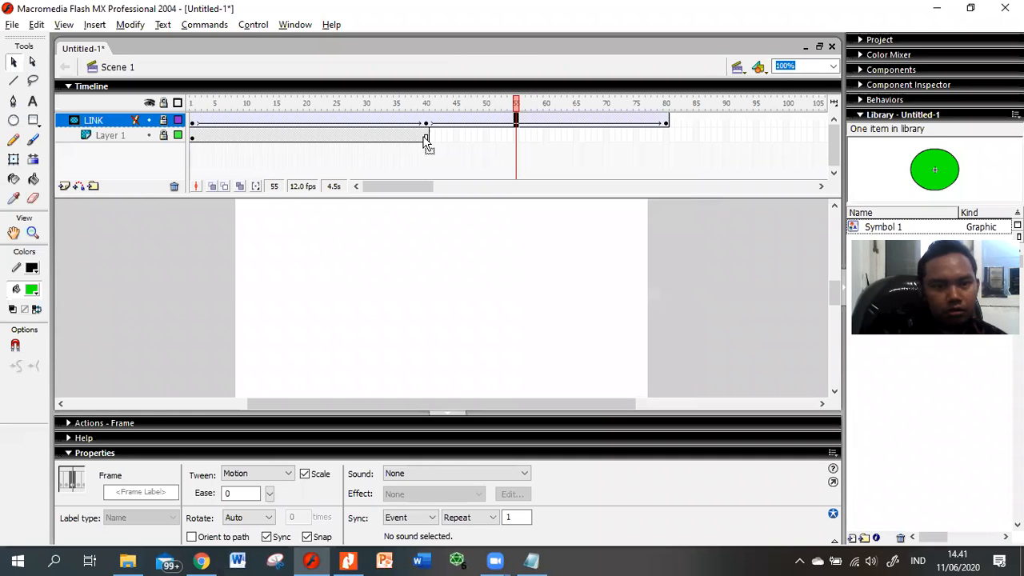
left_click(425, 138)
left_click(303, 137)
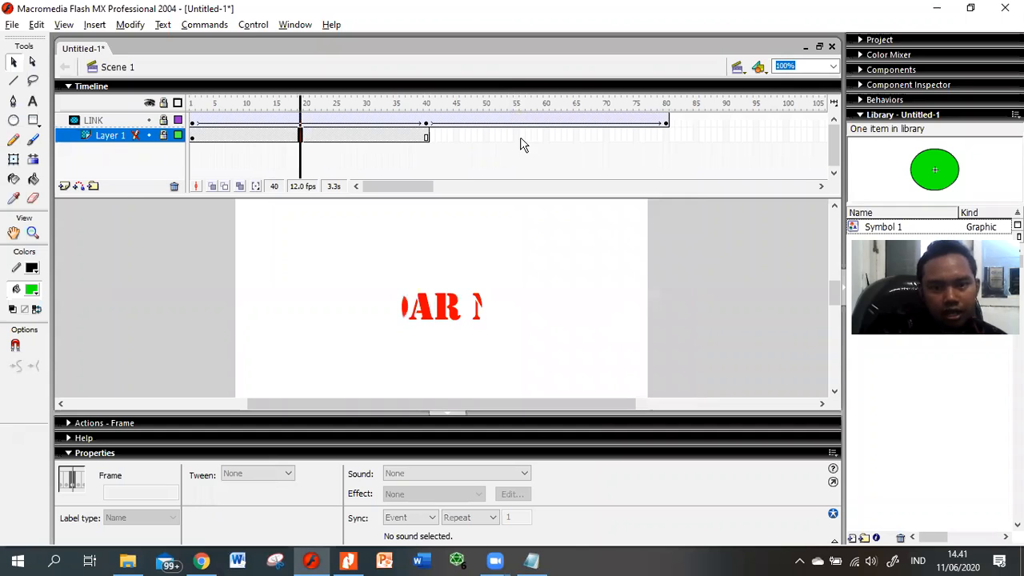
Step: Extend Layer 1 through frame 80 and preview the 80-frame masked animation in a test window
left_click(665, 137)
right_click(668, 136)
left_click(696, 168)
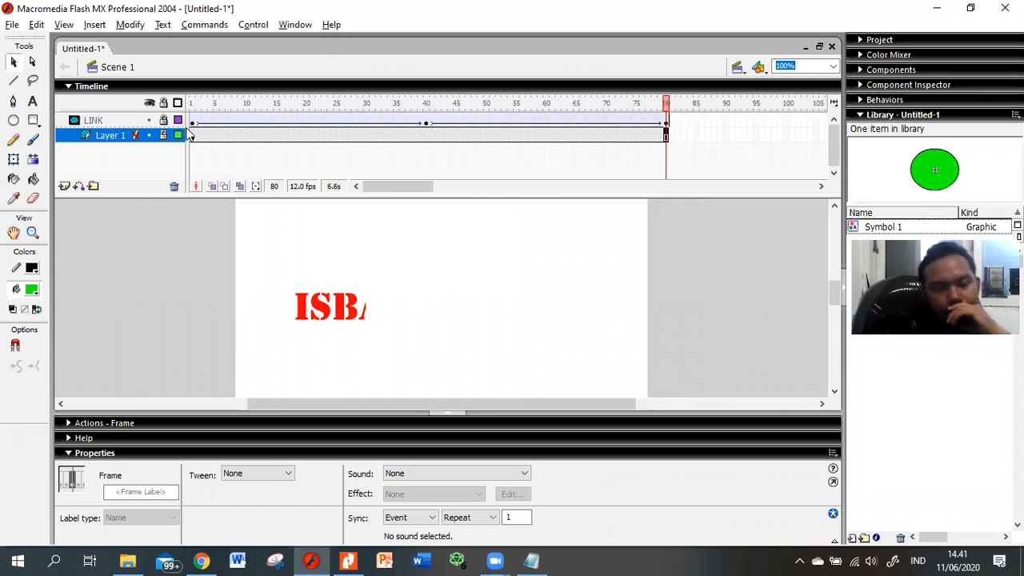
key("ctrl+Return")
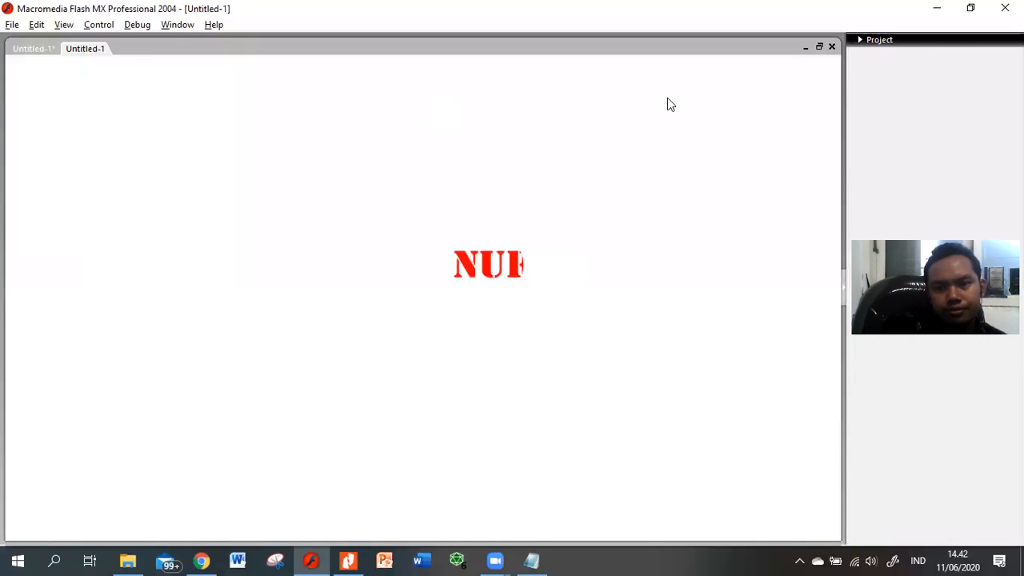
key("ctrl+w")
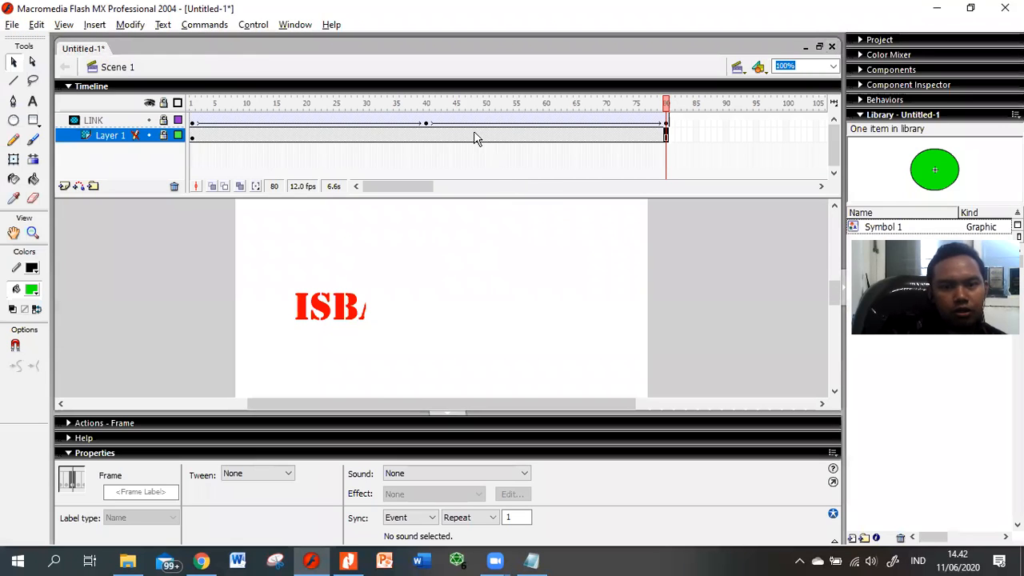
Step: Insert Layer 3 and drag it beneath Layer 1 to the bottom of the stack
left_click(96, 122)
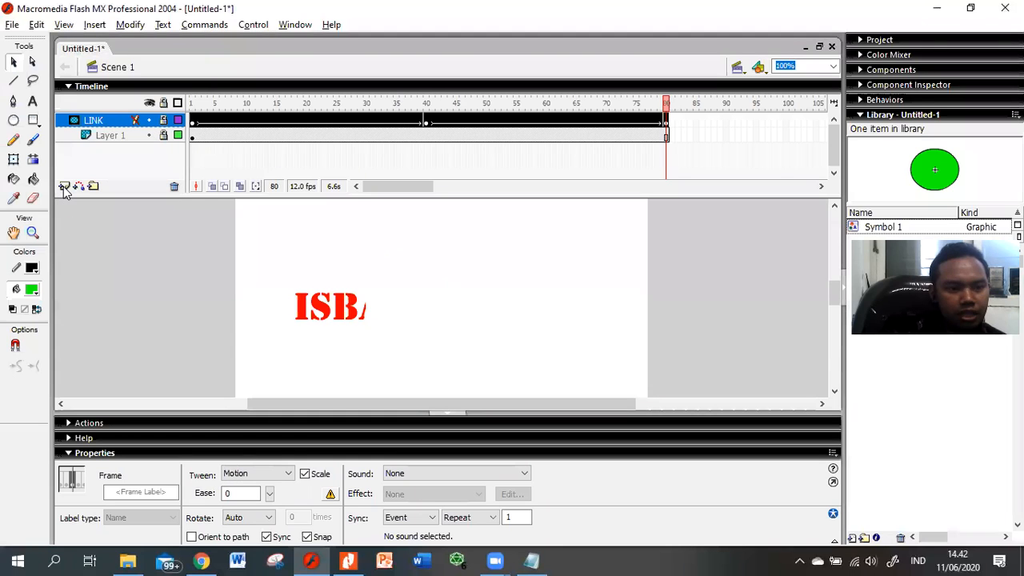
left_click(97, 154)
left_click(94, 120)
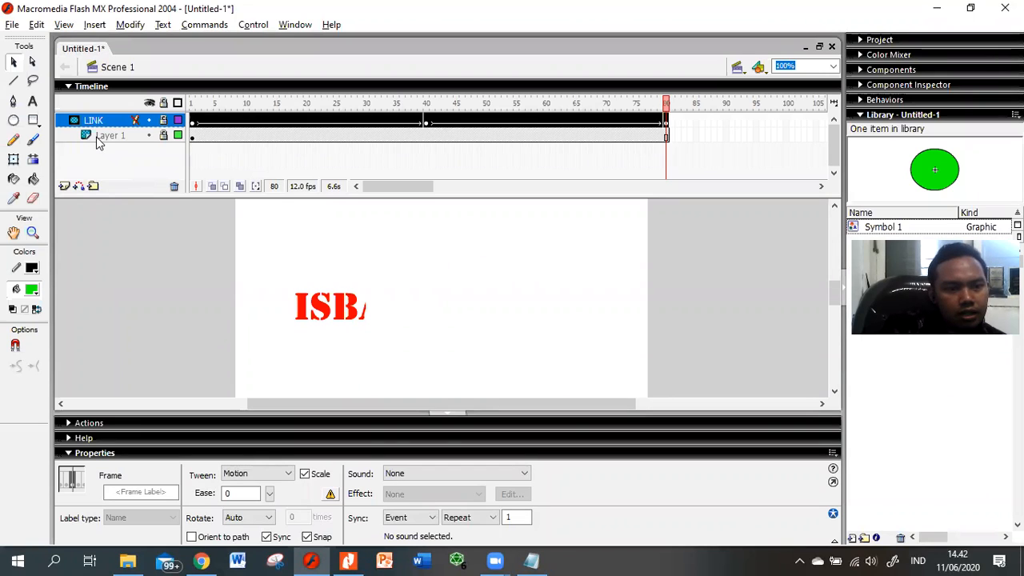
left_click(63, 186)
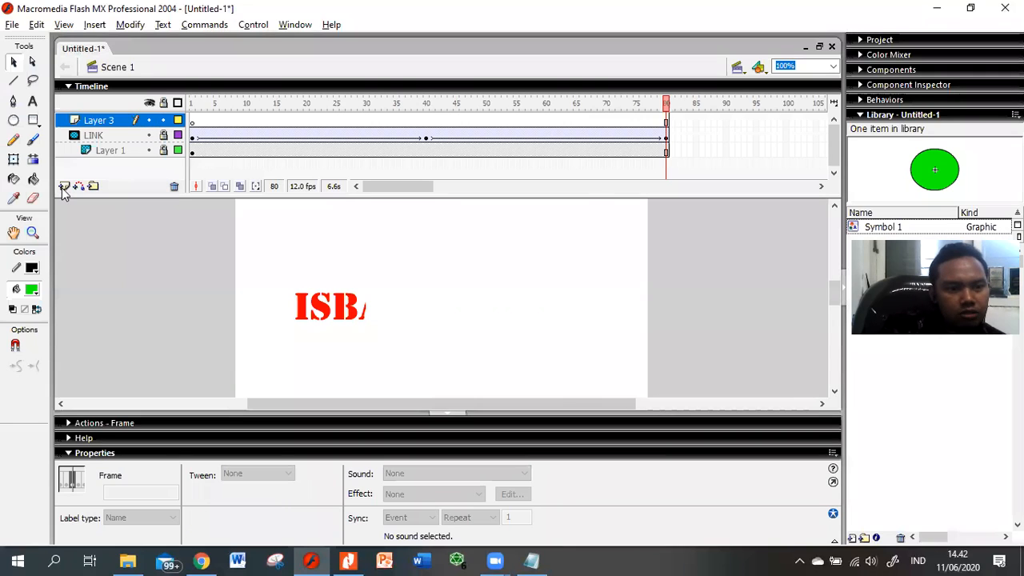
left_click(91, 120)
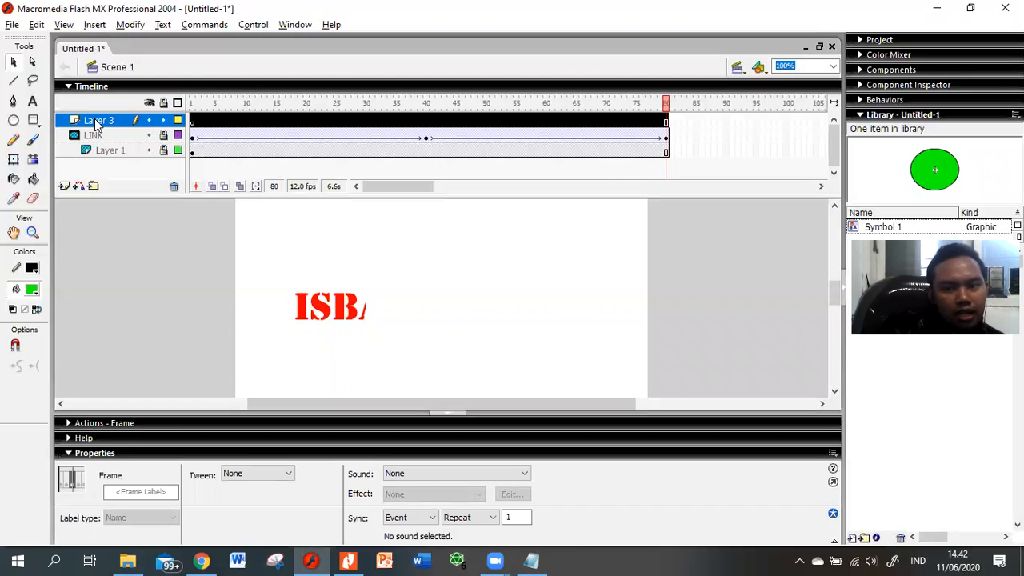
left_click_drag(95, 120, 114, 158)
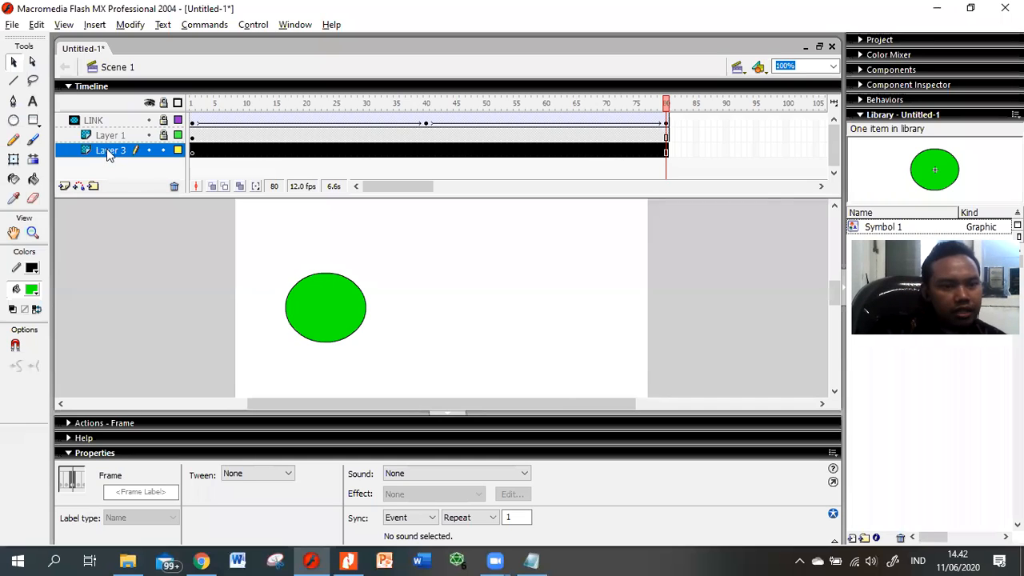
left_click(112, 137)
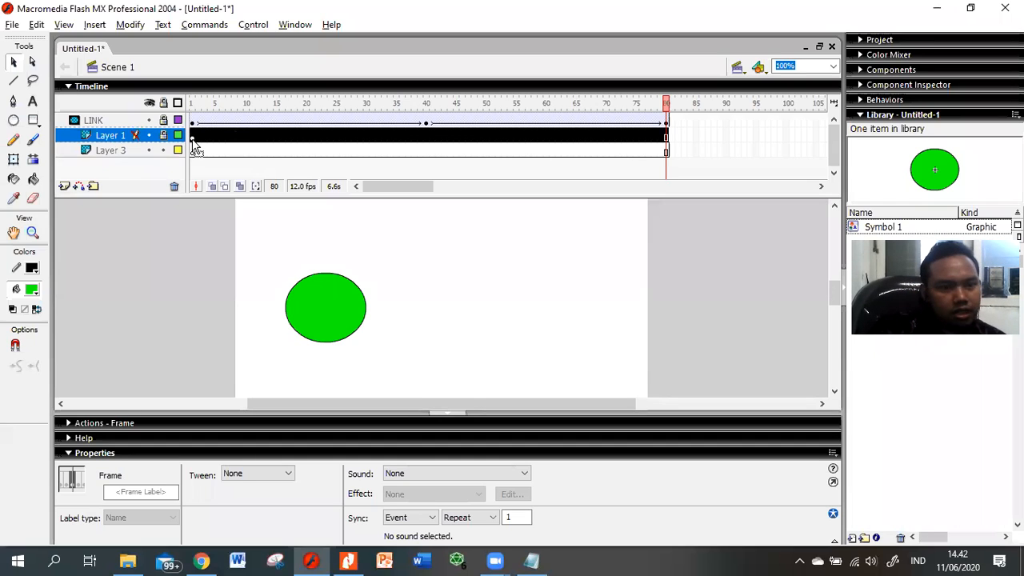
left_click(192, 137)
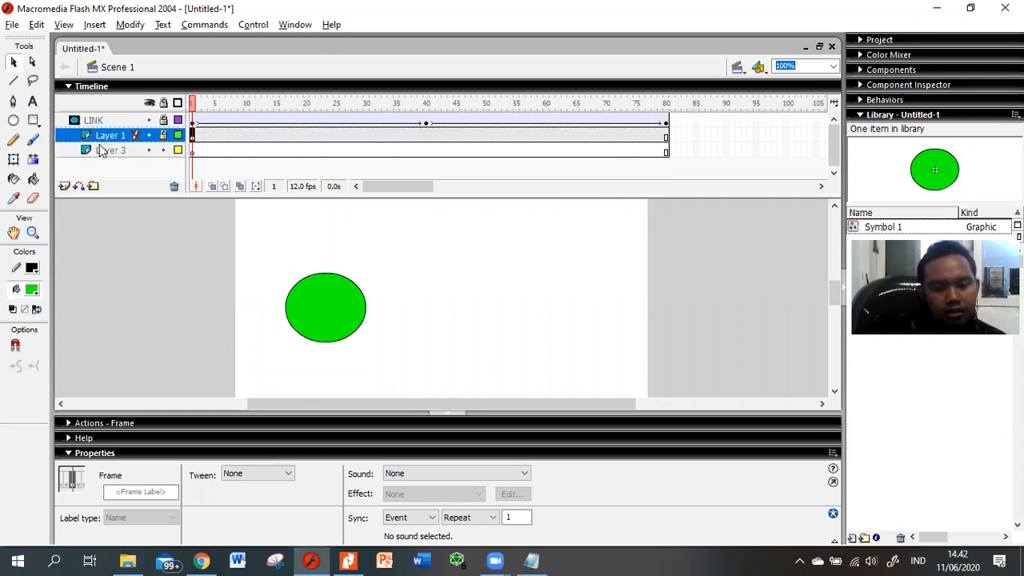
key("ctrl+Return")
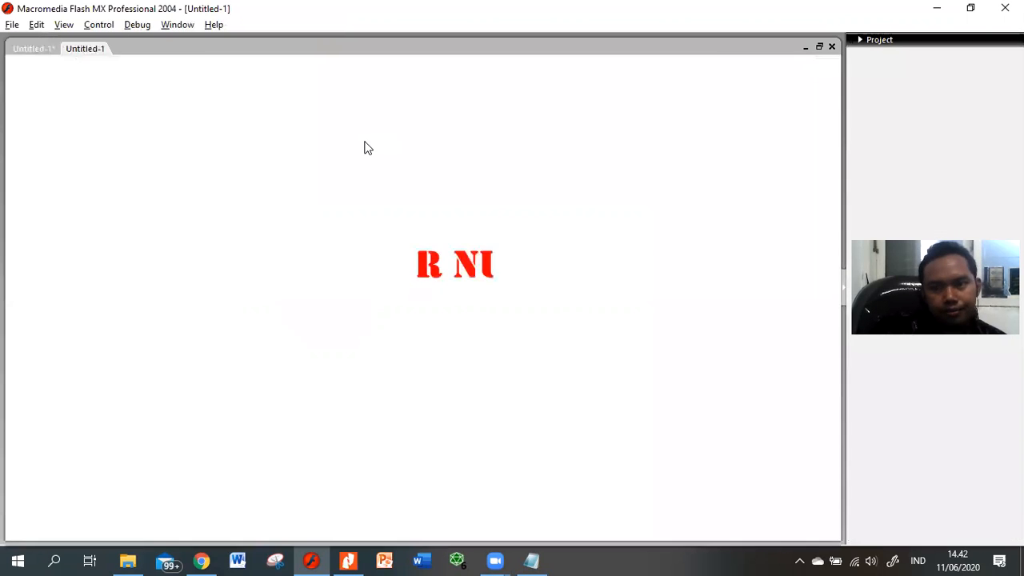
key("ctrl+w")
left_click(193, 154)
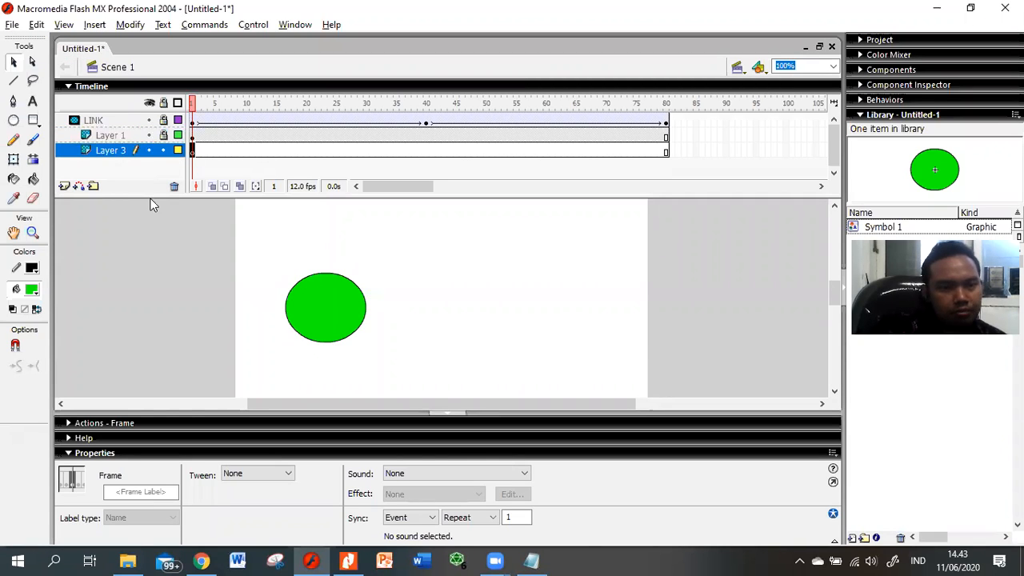
Step: Draw a yellow-filled rectangle covering the stage on Layer 3 and test the movie
left_click(33, 120)
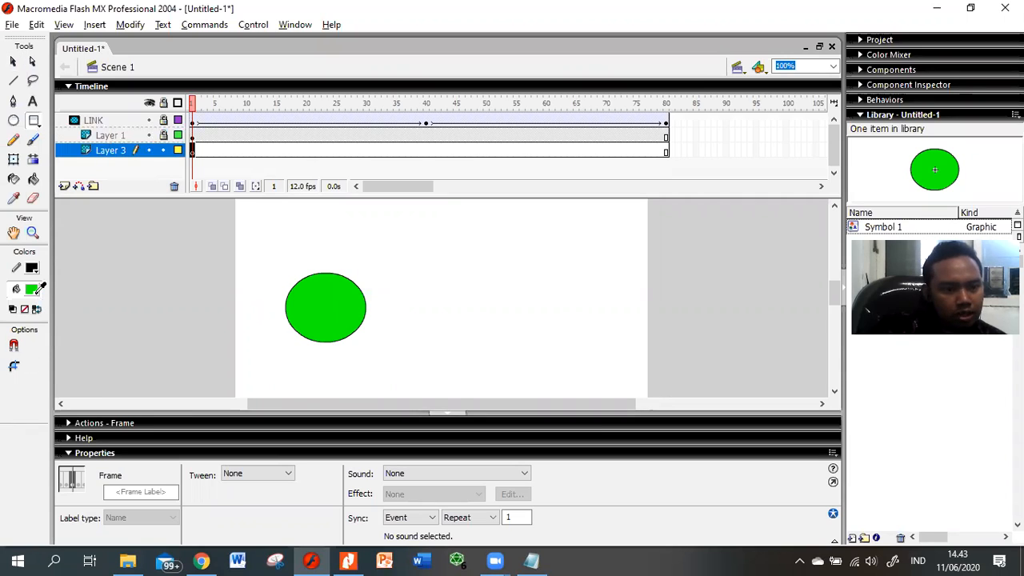
left_click(36, 290)
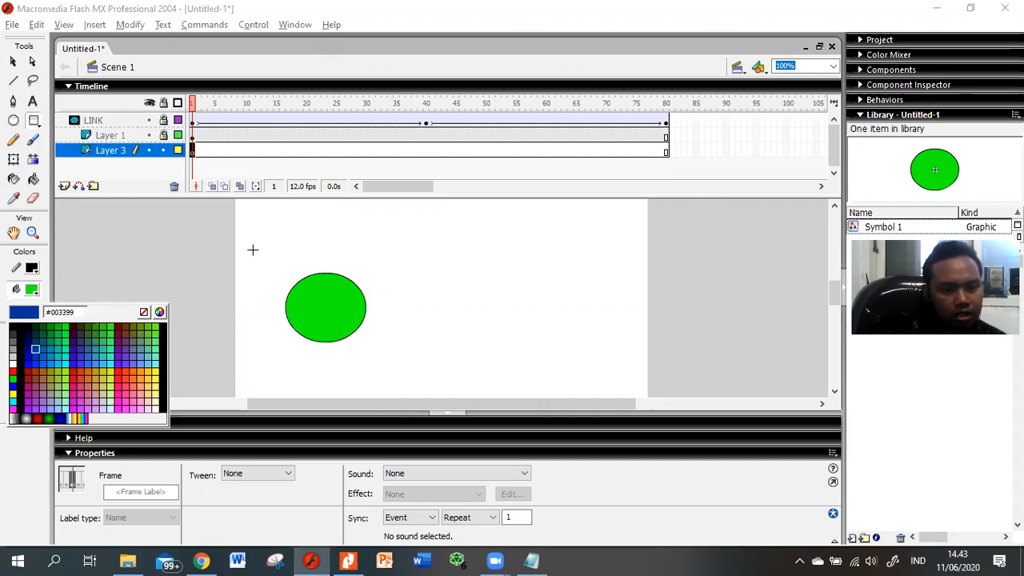
left_click_drag(211, 219, 685, 379)
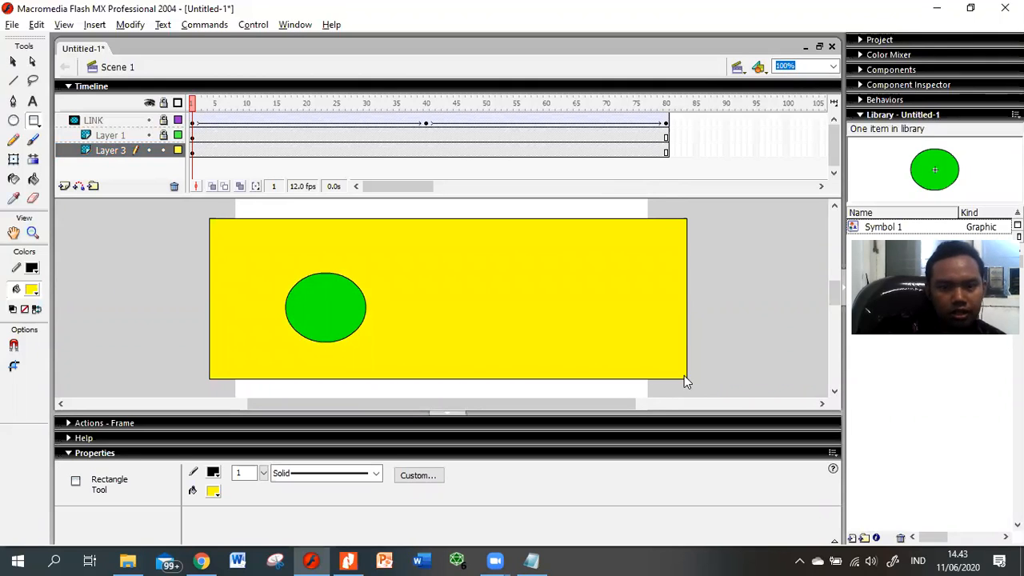
key("ctrl+Return")
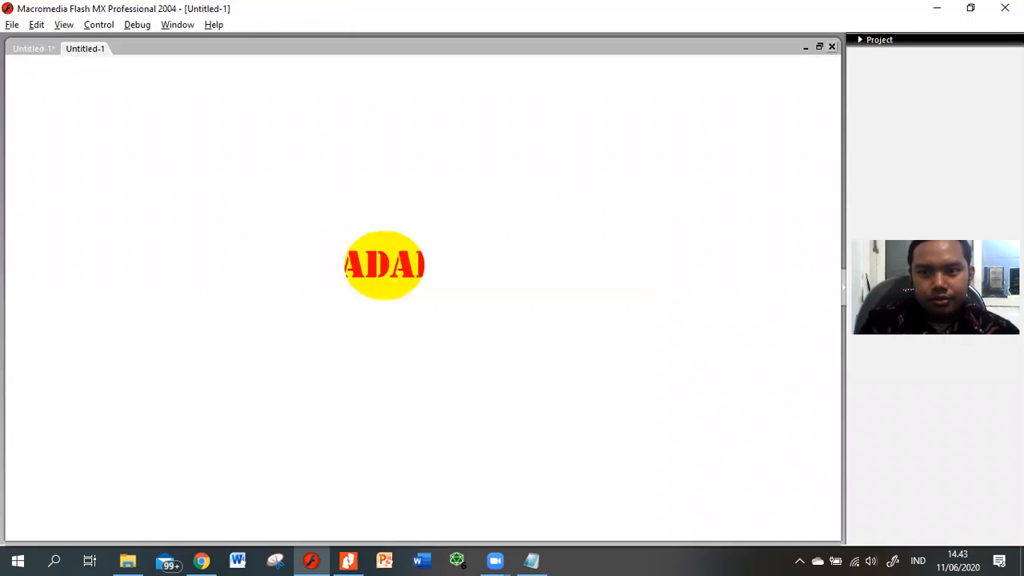
key("ctrl+w")
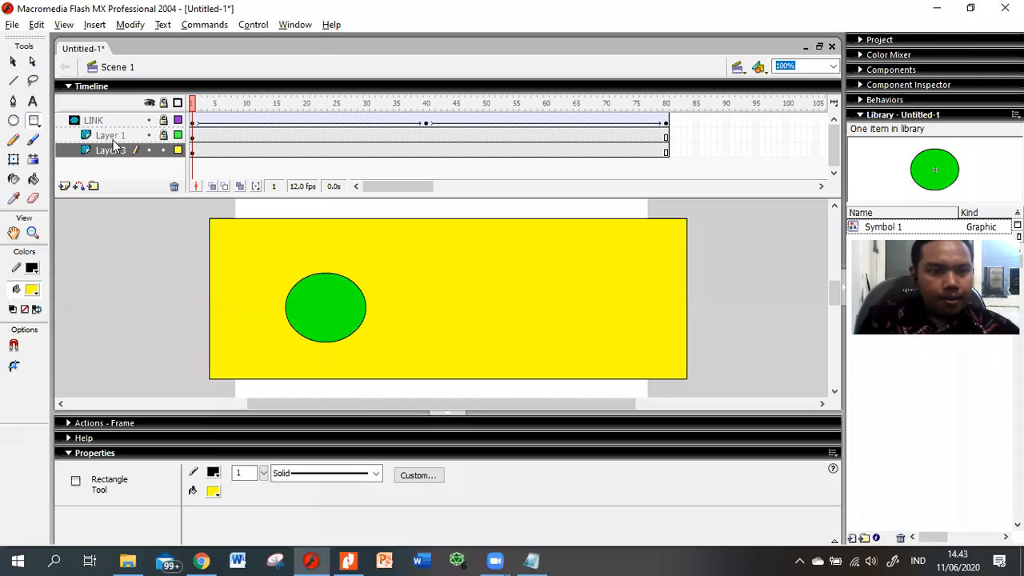